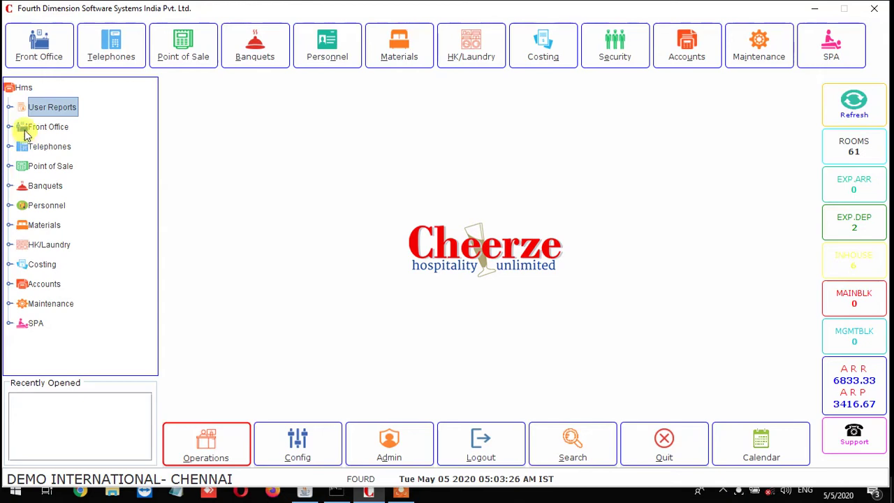
Open the Postings form from the Cashier operations of the Front Office module
{"action": "left_click", "coordinate": [10, 127]}
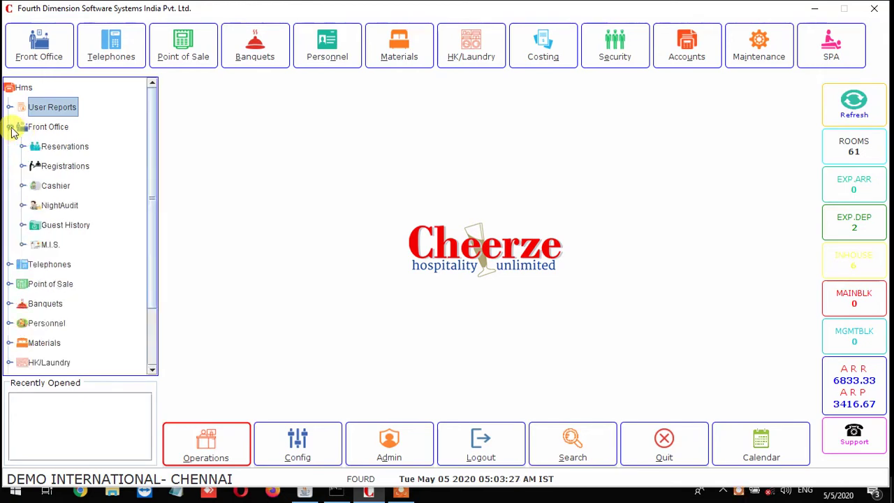
{"action": "left_click", "coordinate": [23, 186]}
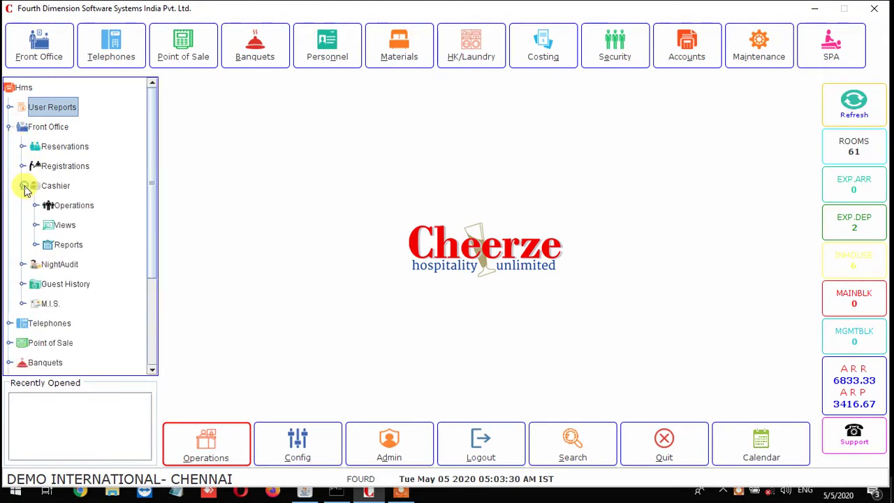
{"action": "left_click", "coordinate": [35, 204]}
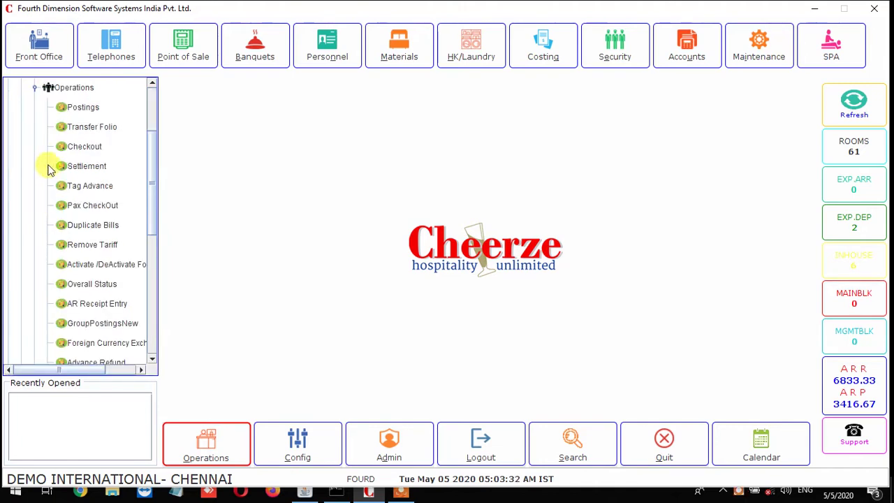
{"action": "left_click", "coordinate": [82, 110]}
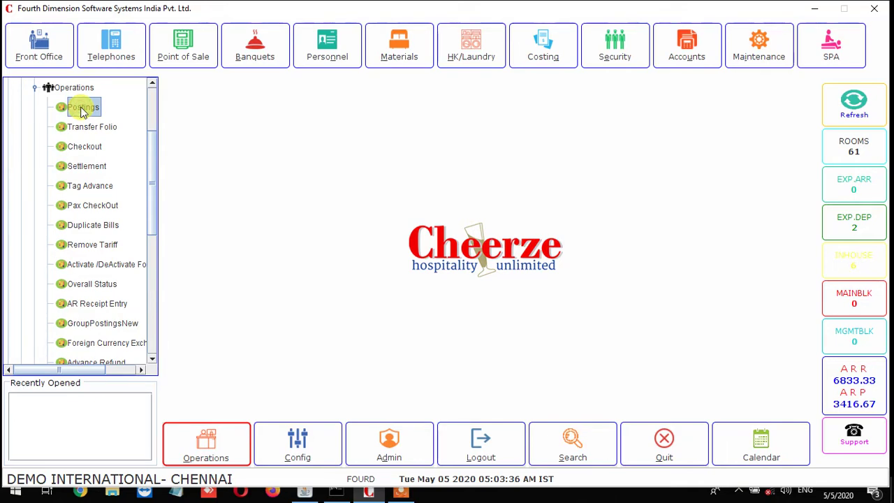
{"action": "double_click", "coordinate": [82, 110]}
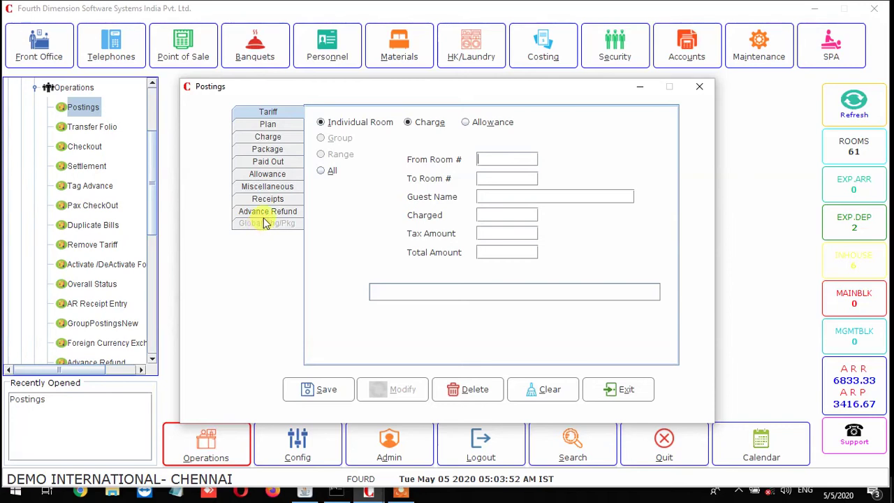
Start an individual-room tariff charge posting and choose room 416 as the starting room
{"action": "left_click", "coordinate": [288, 114]}
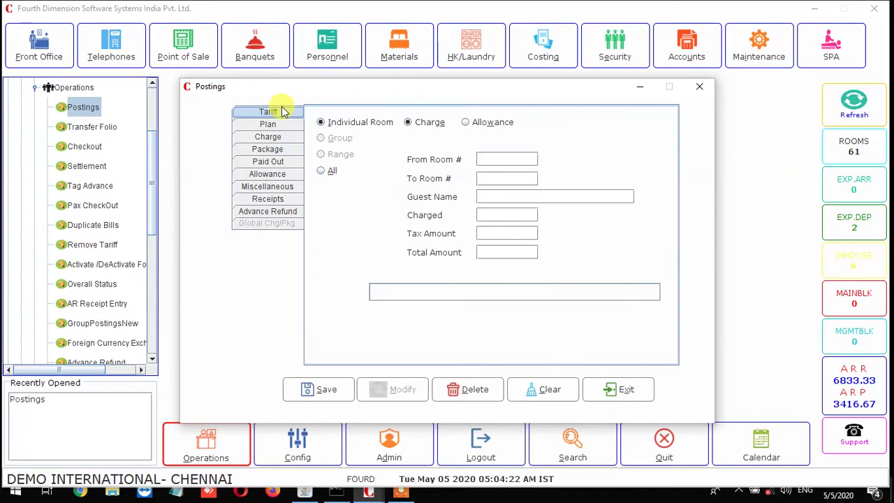
{"action": "left_click", "coordinate": [419, 124]}
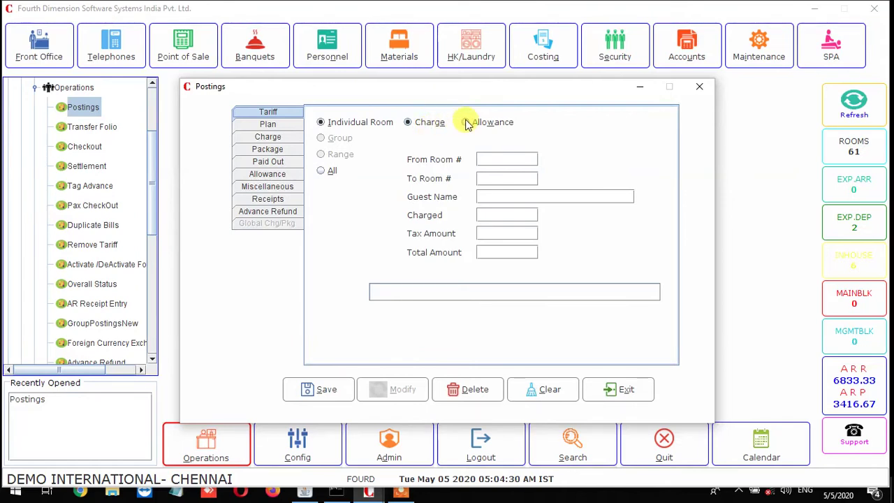
{"action": "left_click", "coordinate": [489, 162]}
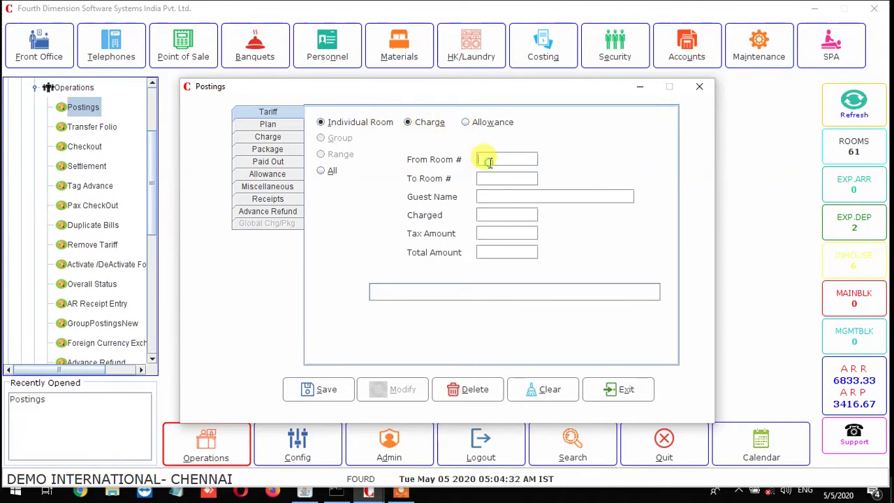
{"action": "double_click", "coordinate": [489, 162]}
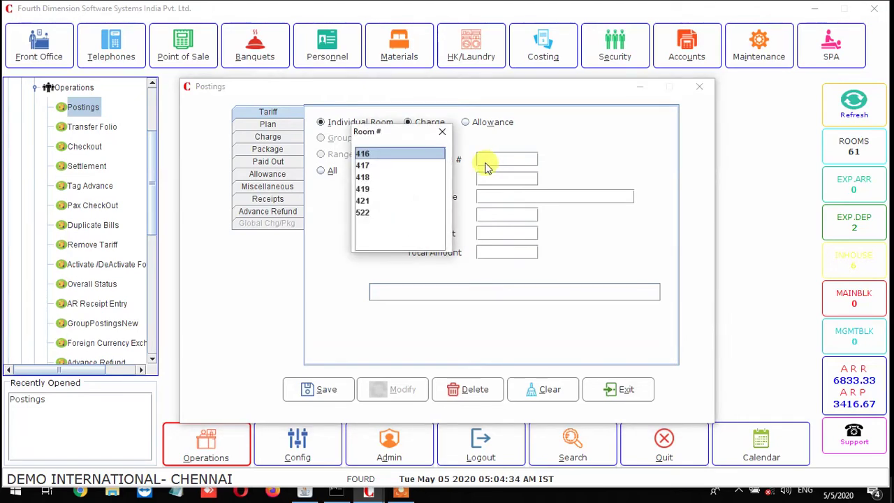
{"action": "double_click", "coordinate": [400, 155]}
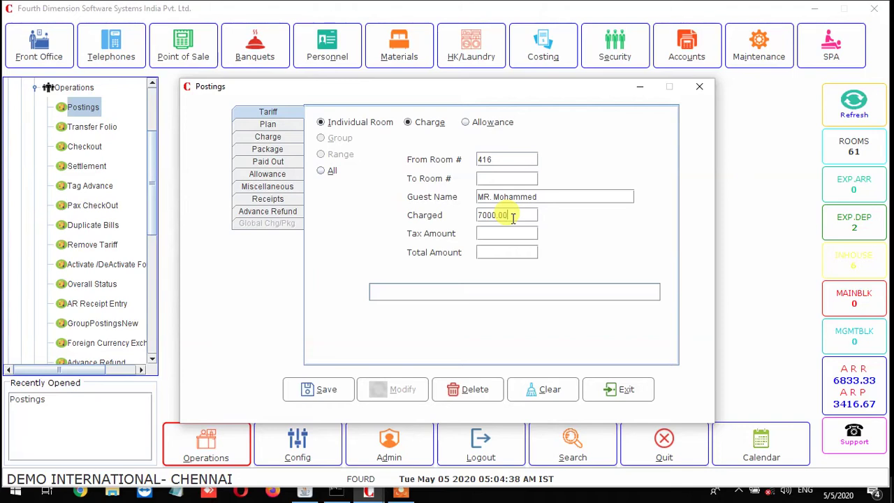
Erase the charged amount of room 416's tariff posting and step through the form until it resets
{"action": "key", "text": "BackSpace"}
{"action": "key", "text": "BackSpace"}
{"action": "key", "text": "BackSpace"}
{"action": "key", "text": "BackSpace"}
{"action": "key", "text": "BackSpace"}
{"action": "key", "text": "BackSpace"}
{"action": "key", "text": "Return"}
{"action": "key", "text": "Return"}
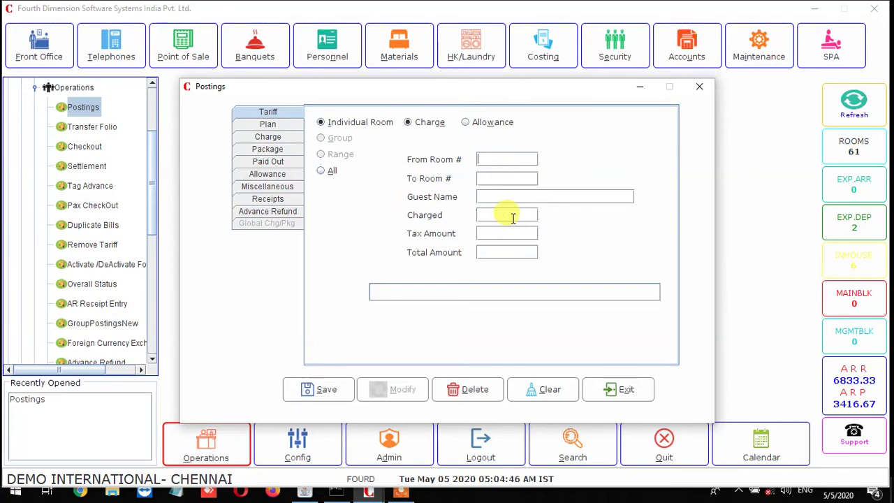
Look over the Plan and Charge posting forms, checking the SWP, GYM and SPA charge codes
{"action": "left_click", "coordinate": [286, 125]}
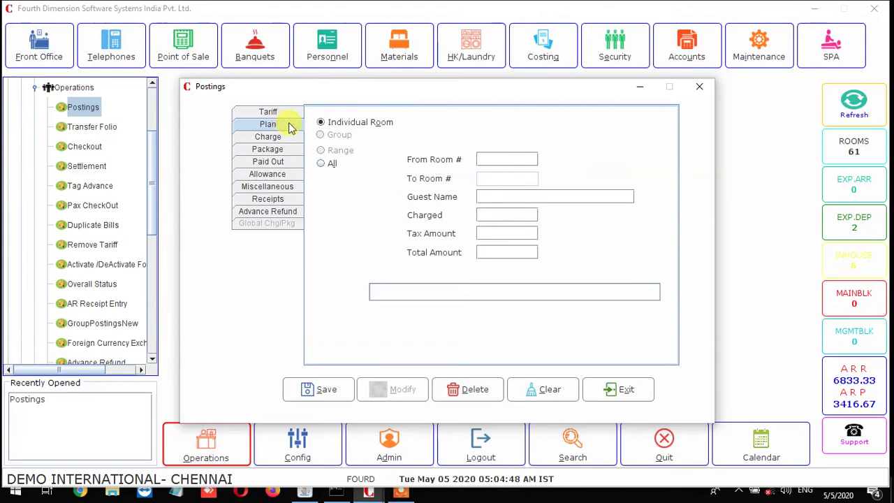
{"action": "left_click", "coordinate": [293, 142]}
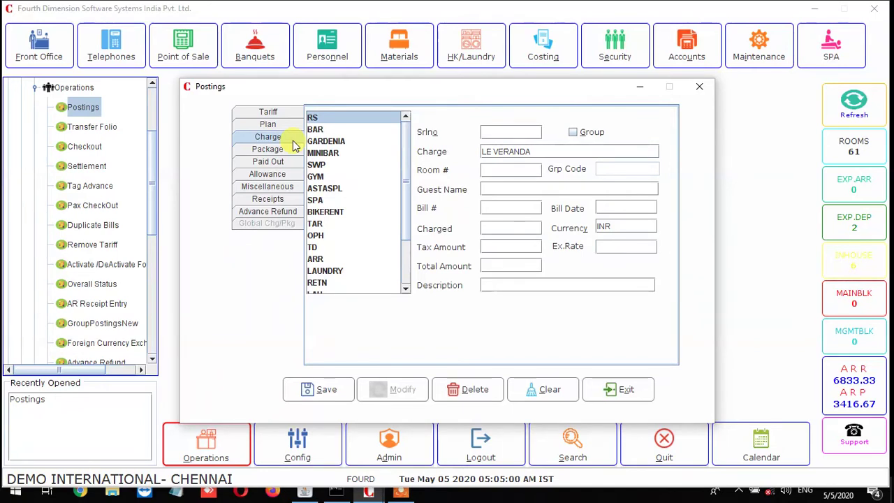
{"action": "left_click", "coordinate": [319, 165]}
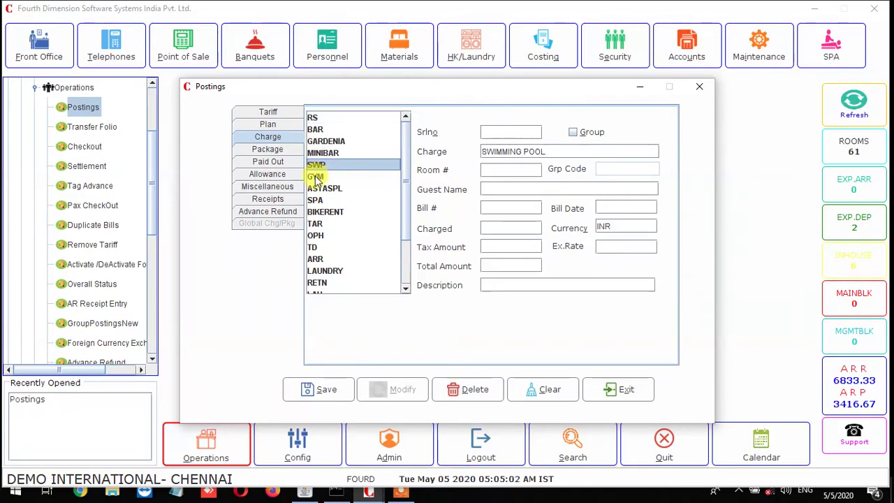
{"action": "left_click", "coordinate": [315, 176]}
{"action": "left_click", "coordinate": [318, 201]}
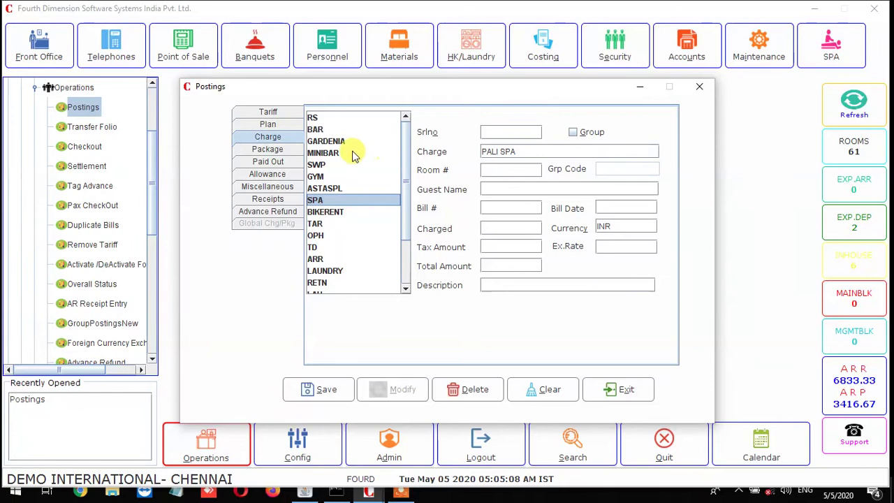
Try to choose a room for a GYM charge posting and dismiss the alert
{"action": "left_click", "coordinate": [316, 176]}
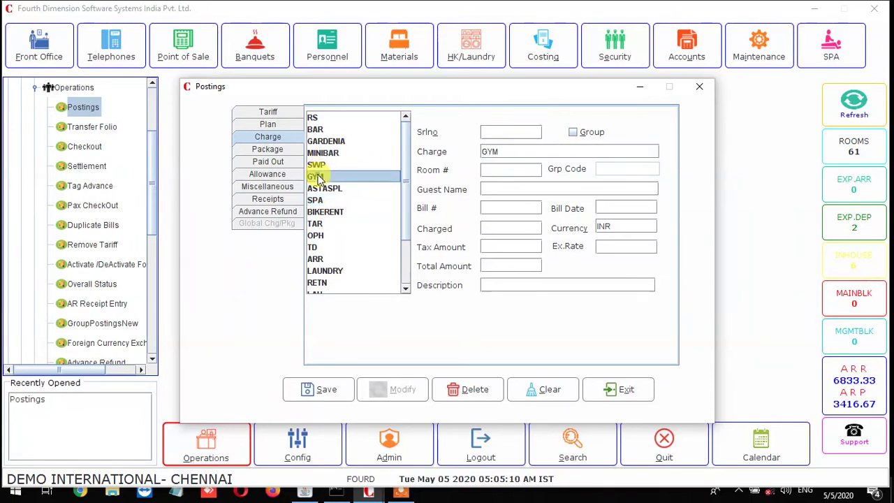
{"action": "left_click", "coordinate": [496, 170]}
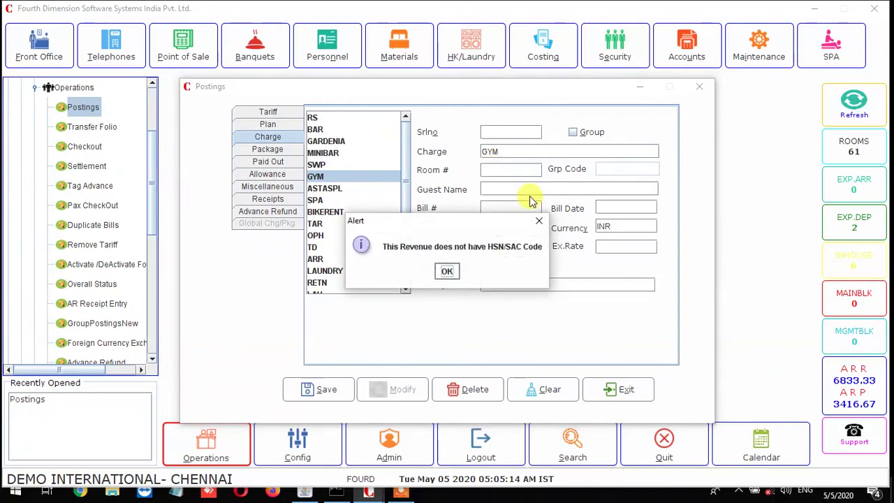
{"action": "left_click", "coordinate": [452, 270]}
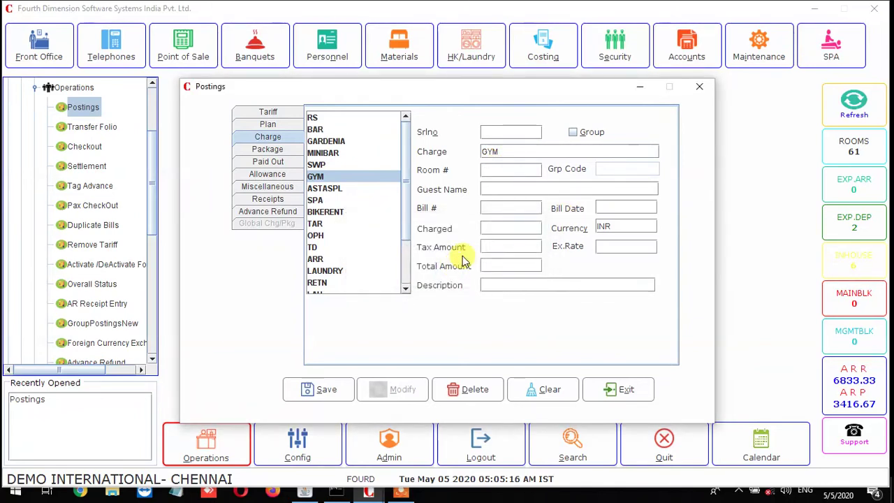
Fill in an RS (LE VERANDA) charge posting of 300 for room 416
{"action": "left_click", "coordinate": [312, 117]}
{"action": "left_click", "coordinate": [494, 169]}
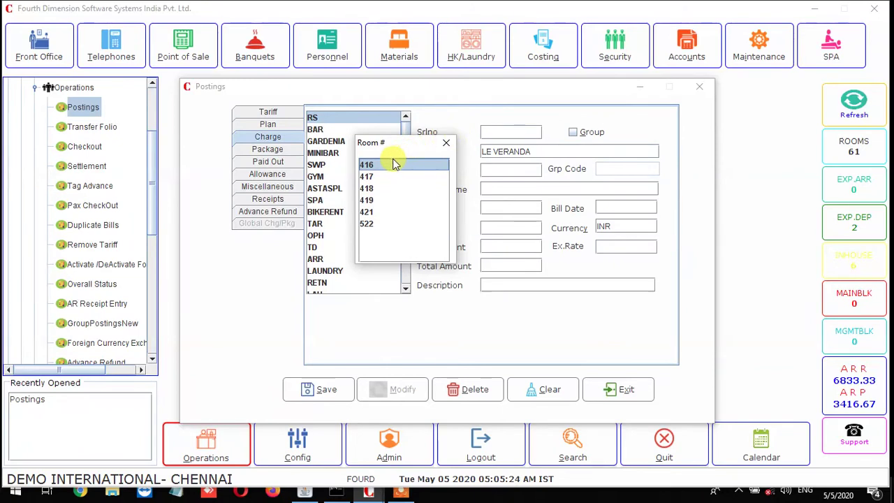
{"action": "double_click", "coordinate": [393, 164]}
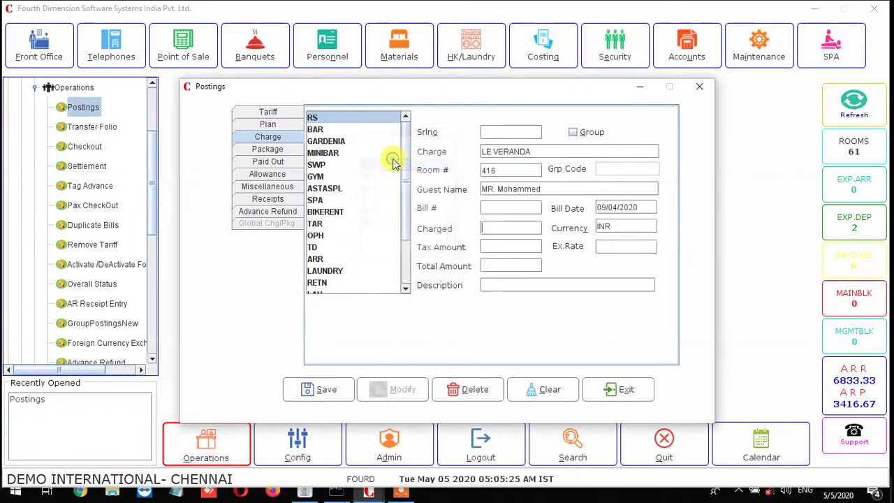
{"action": "left_click", "coordinate": [525, 231]}
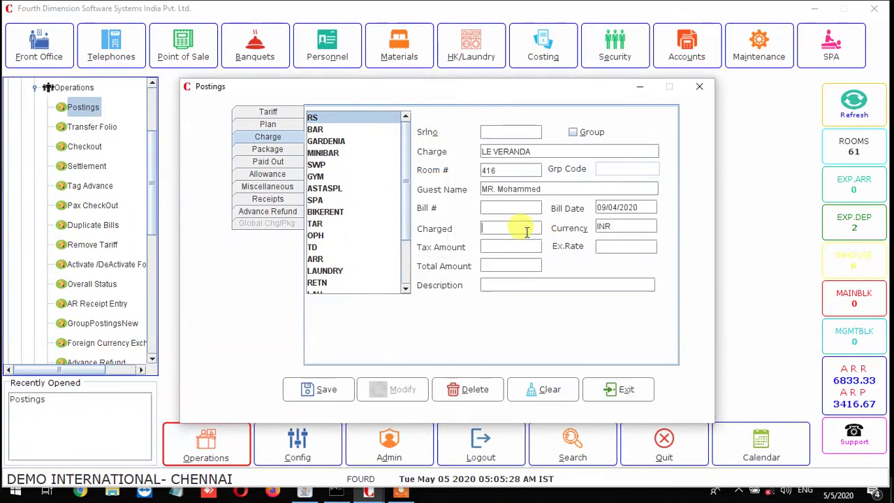
{"action": "type", "text": "300"}
{"action": "key", "text": "Tab"}
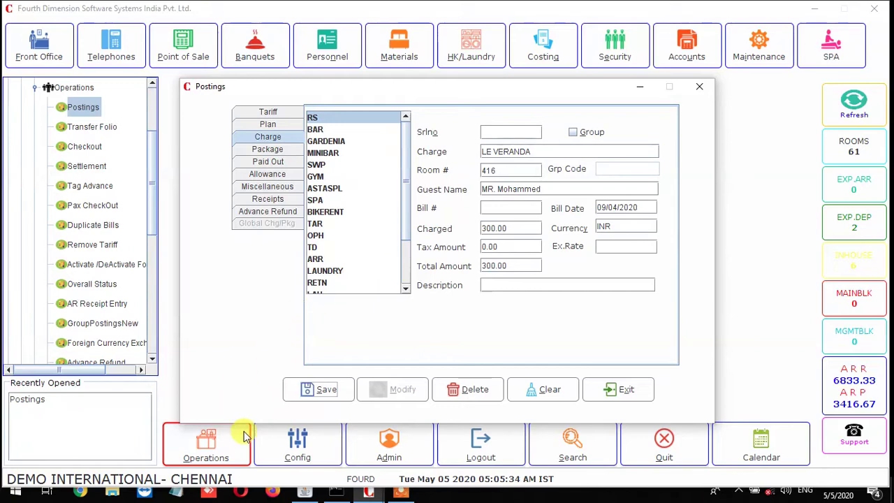
Save the room charge posting, acknowledge the serial number message and close the voucher's print preview without printing
{"action": "left_click", "coordinate": [326, 389]}
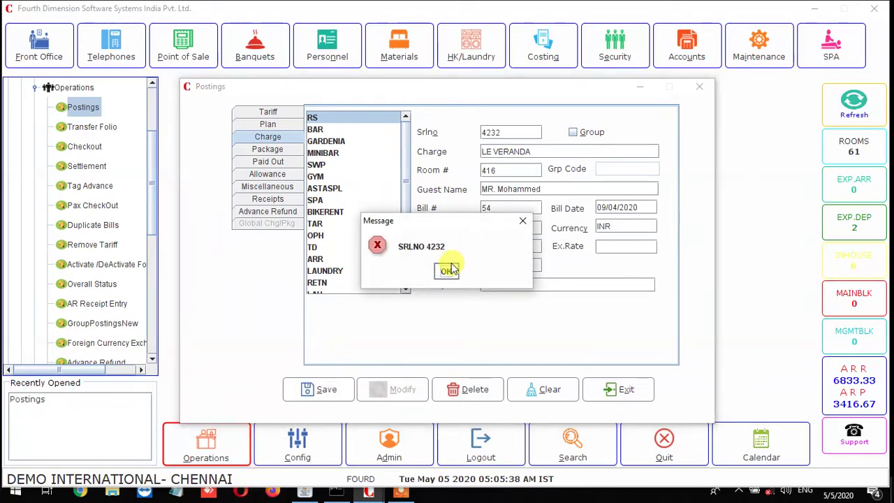
{"action": "left_click", "coordinate": [447, 267]}
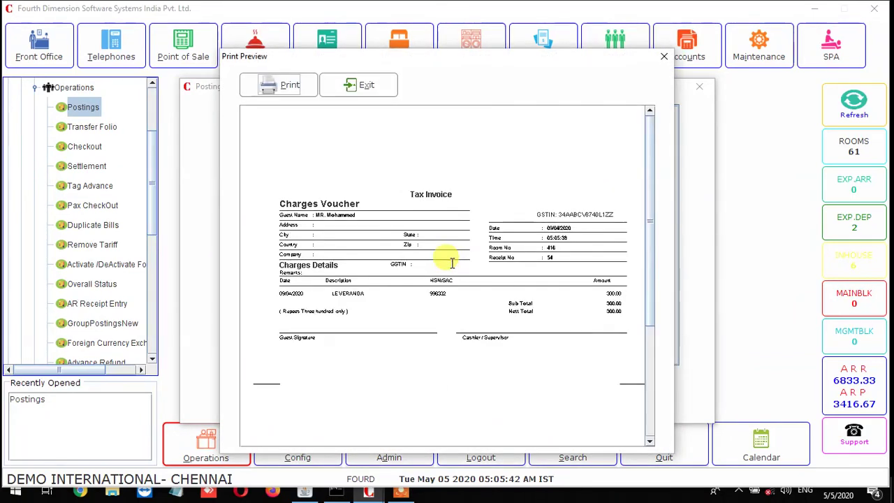
{"action": "left_click", "coordinate": [365, 85]}
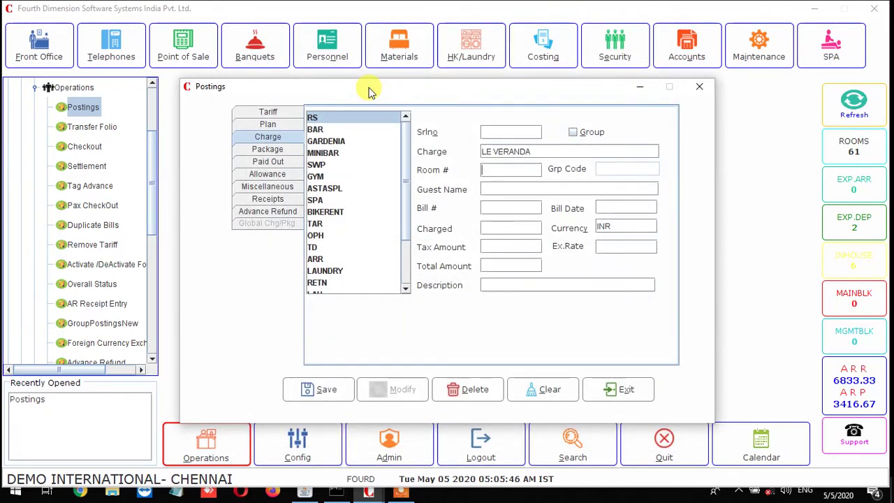
Review the Package, Paid Out, Allowance and Miscellaneous posting forms, picking the GARDENIA charge in the Miscellaneous list
{"action": "left_click", "coordinate": [283, 155]}
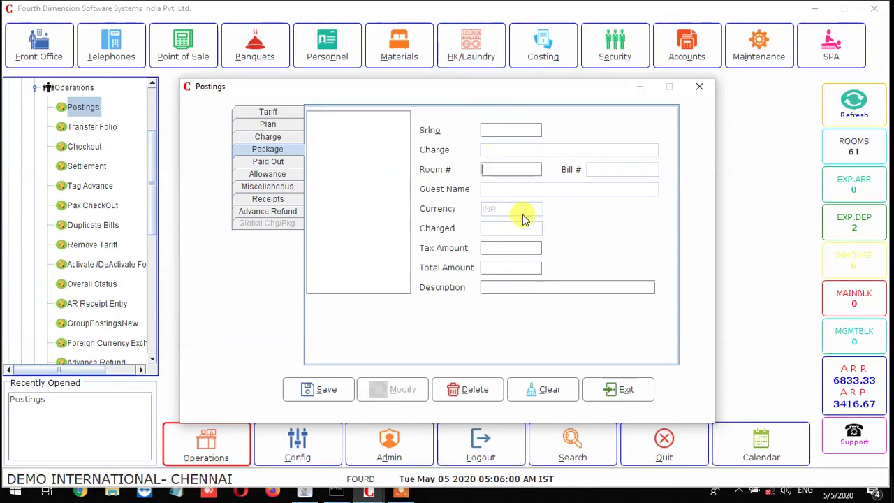
{"action": "left_click", "coordinate": [269, 162]}
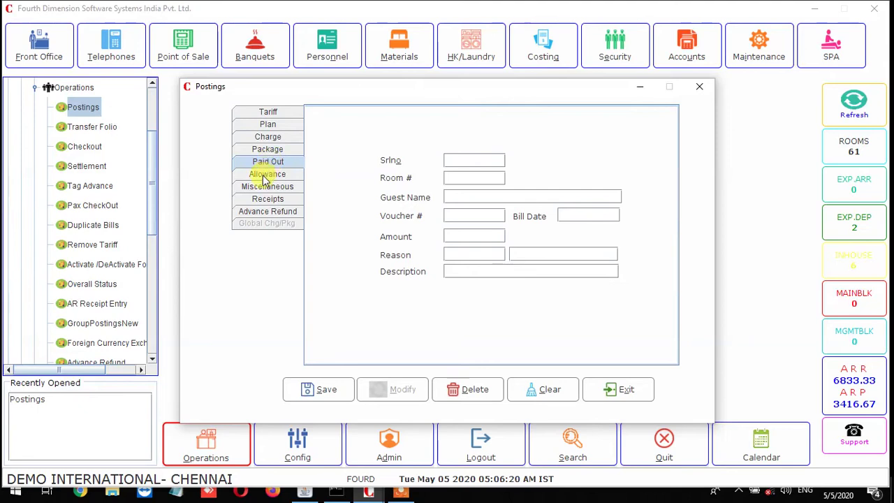
{"action": "left_click", "coordinate": [265, 176]}
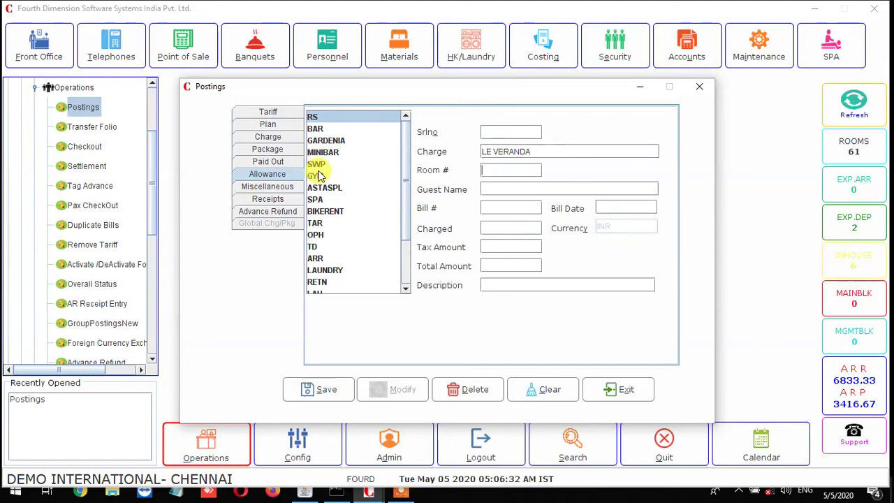
{"action": "left_click", "coordinate": [279, 178]}
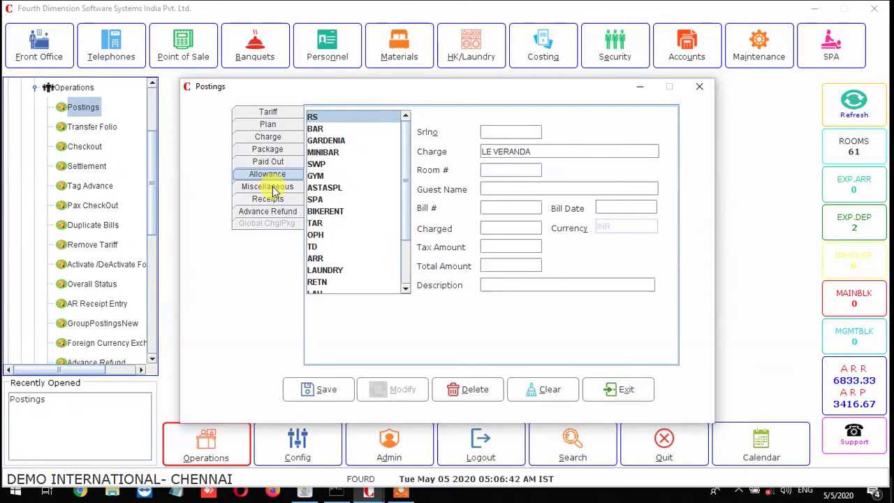
{"action": "left_click", "coordinate": [274, 191]}
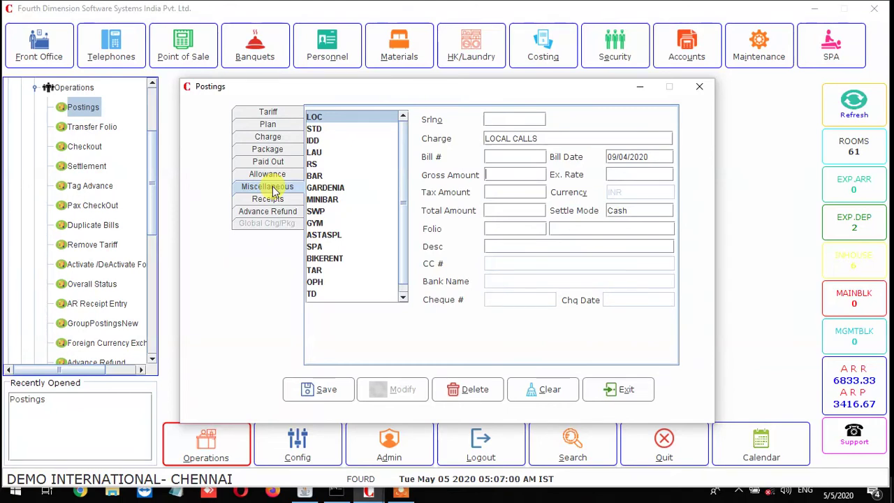
{"action": "left_click", "coordinate": [335, 193]}
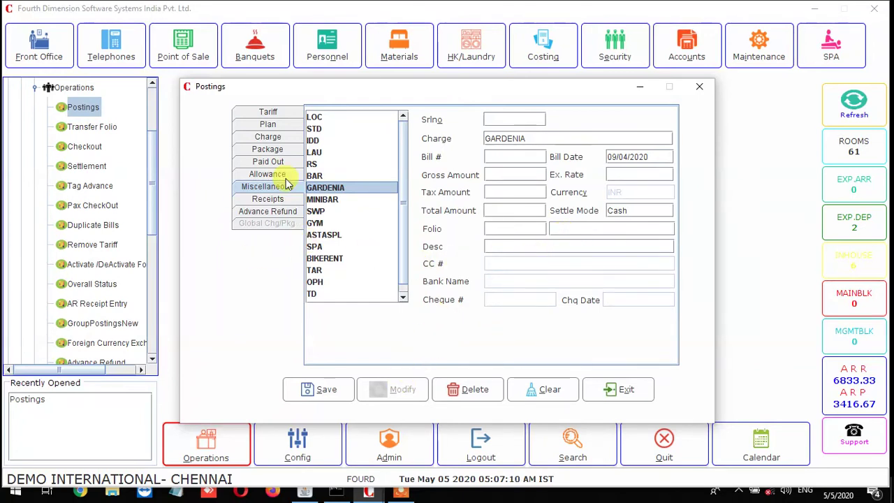
Start a receipt posting for a reservation and choose the reservation arriving on 26/06/2020
{"action": "left_click", "coordinate": [268, 198]}
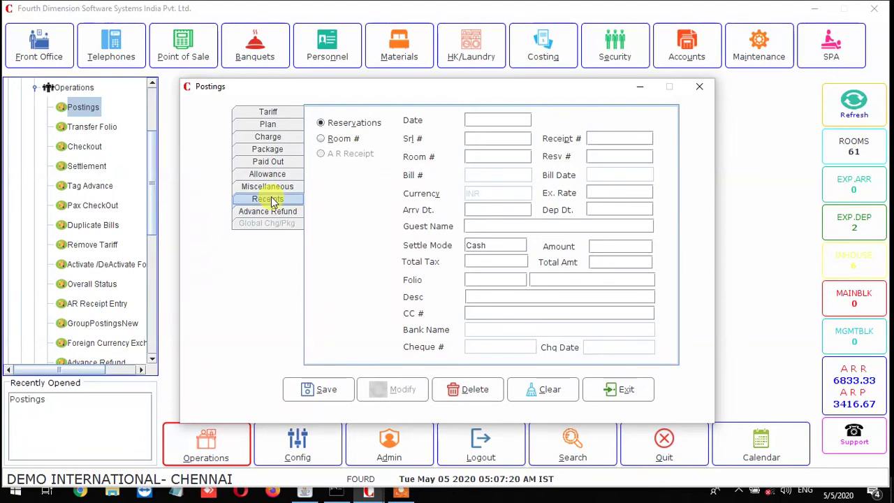
{"action": "left_click", "coordinate": [322, 125]}
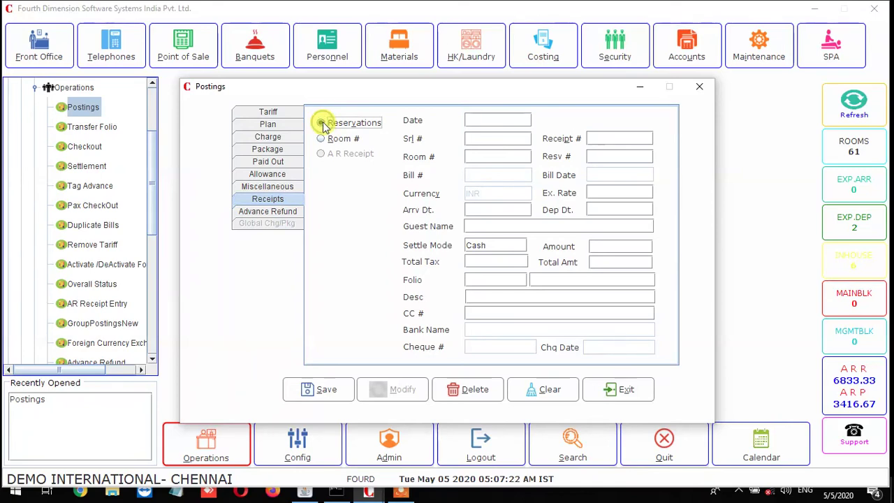
{"action": "left_click", "coordinate": [598, 155]}
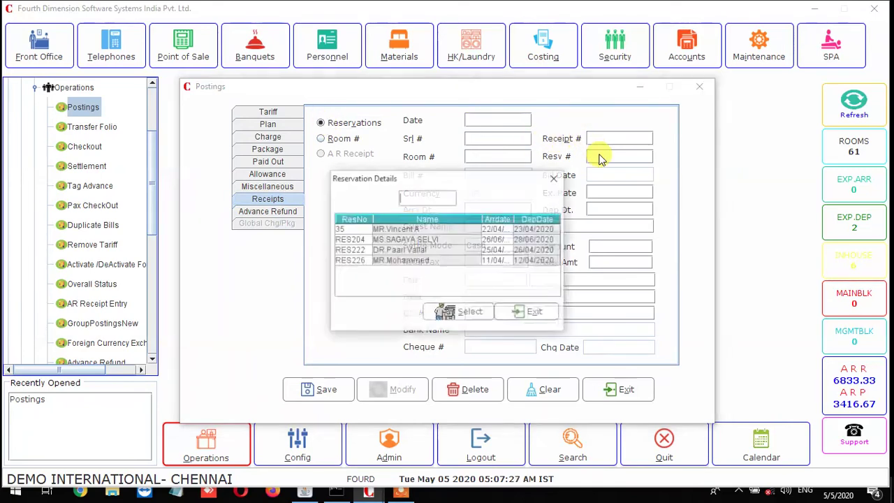
{"action": "double_click", "coordinate": [419, 241]}
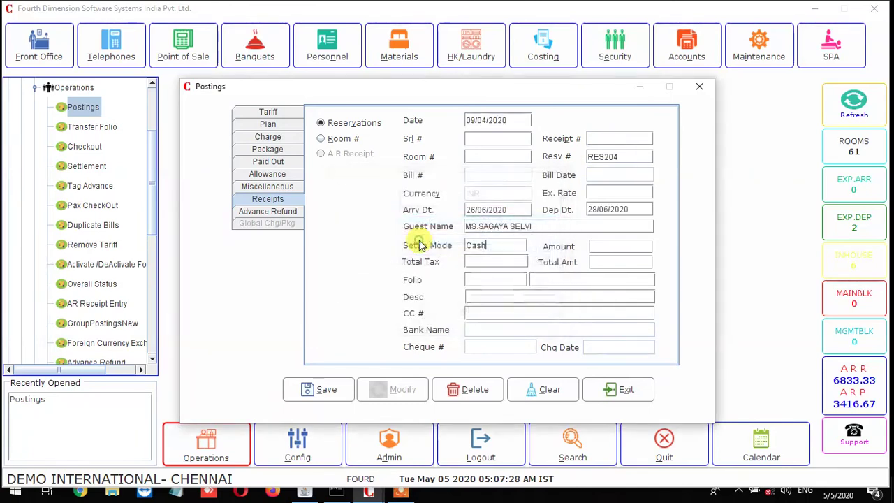
Fill in the reservation receipt with settle mode Cash, amount 10000 and description "advance"
{"action": "left_click", "coordinate": [517, 245]}
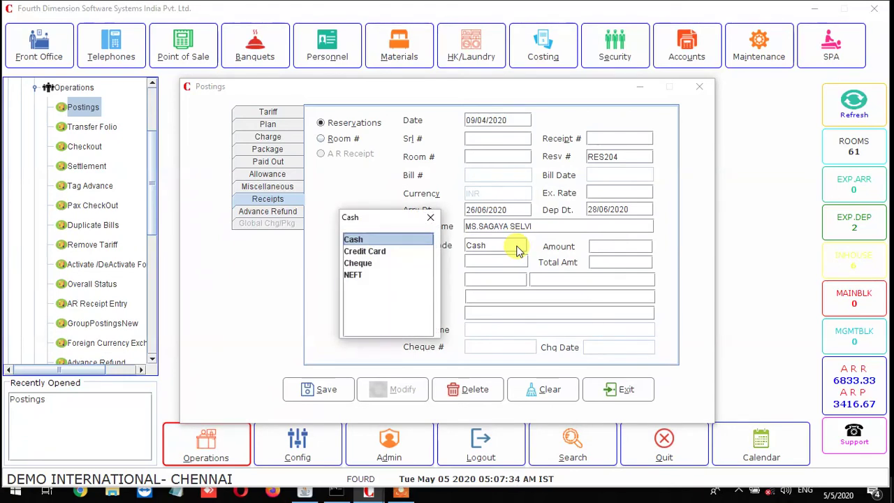
{"action": "key", "text": "Return"}
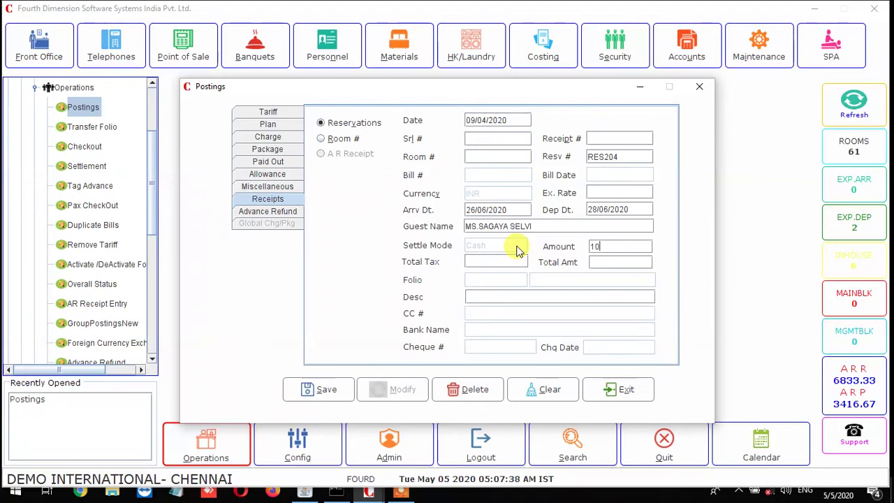
{"action": "type", "text": "10000"}
{"action": "key", "text": "Return"}
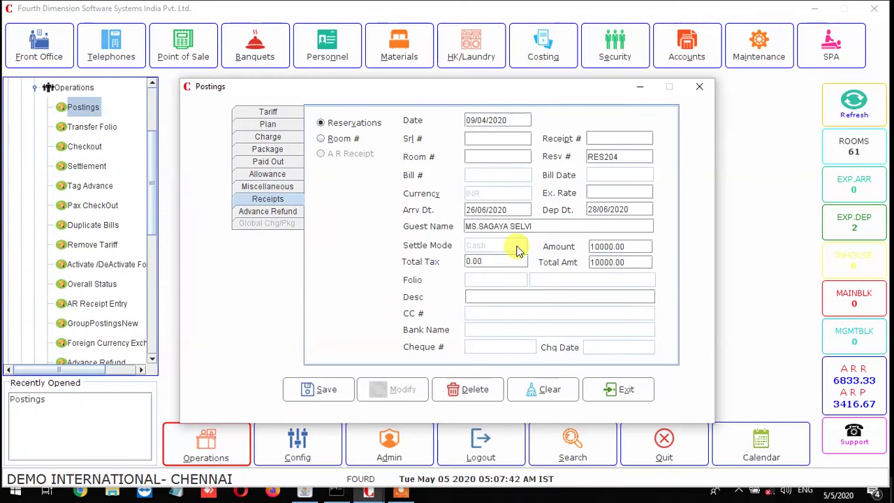
{"action": "type", "text": "advance"}
{"action": "key", "text": "Return"}
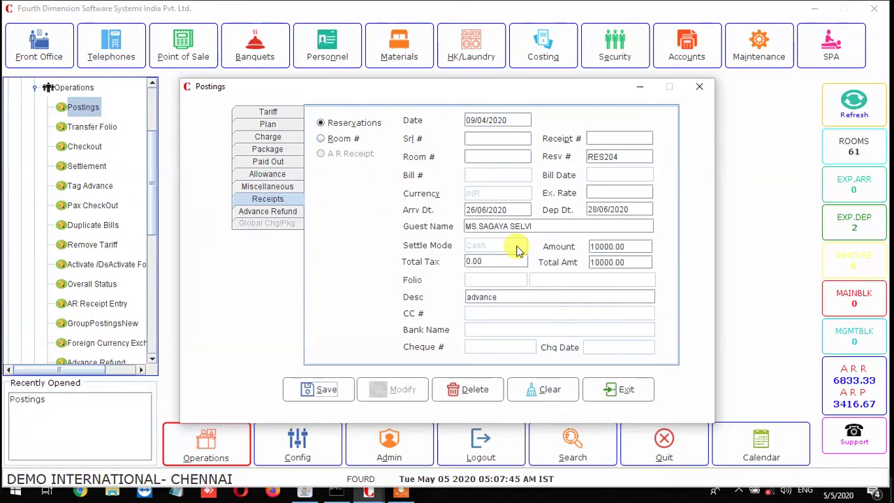
Save the reservation receipt, acknowledge the receipt number message and close the print preview without printing
{"action": "left_click", "coordinate": [325, 391]}
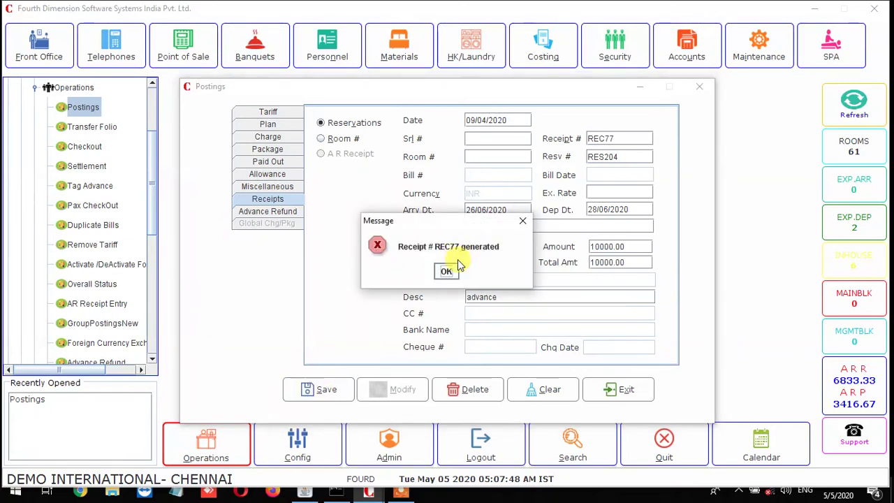
{"action": "left_click", "coordinate": [447, 271]}
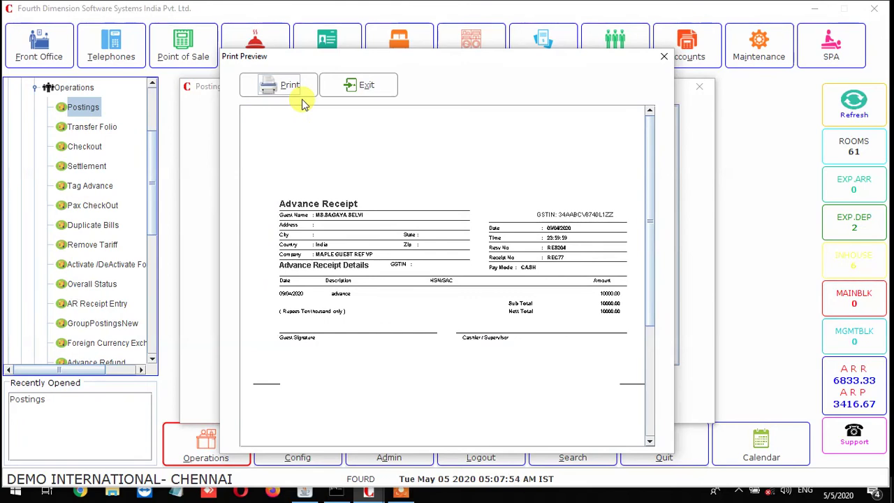
{"action": "left_click", "coordinate": [337, 89]}
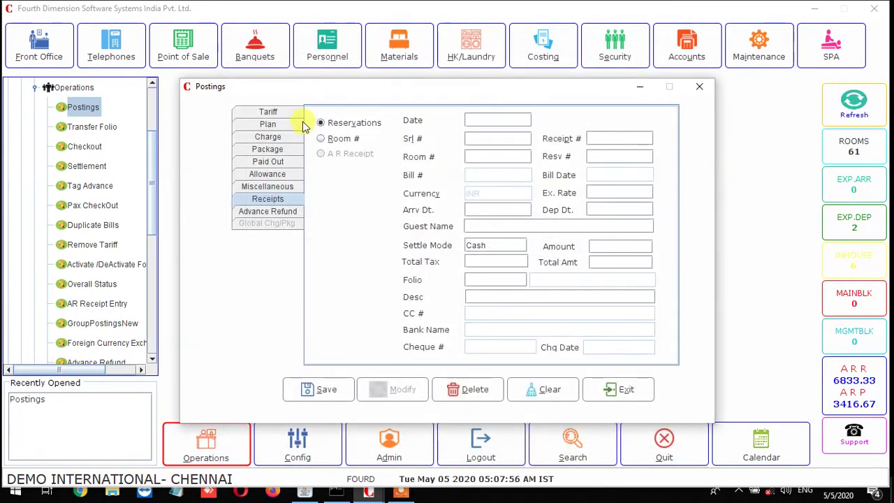
Start a room receipt for room 416 with settle mode Credit Card and an amount of 2000
{"action": "left_click", "coordinate": [322, 139]}
{"action": "left_click", "coordinate": [487, 160]}
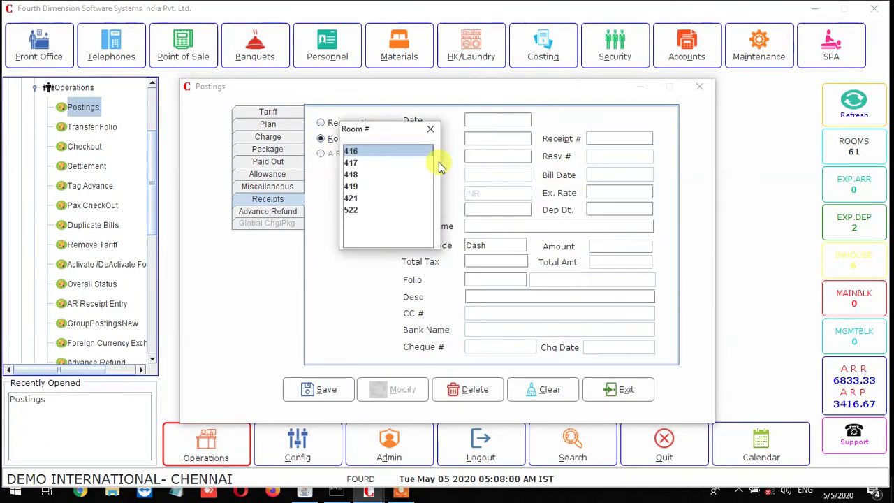
{"action": "double_click", "coordinate": [380, 157]}
{"action": "left_click", "coordinate": [522, 246]}
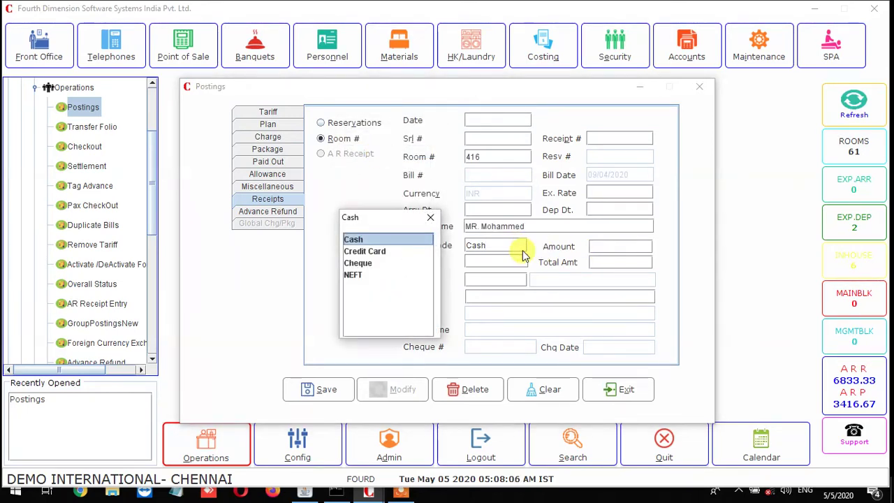
{"action": "key", "text": "Down"}
{"action": "key", "text": "Return"}
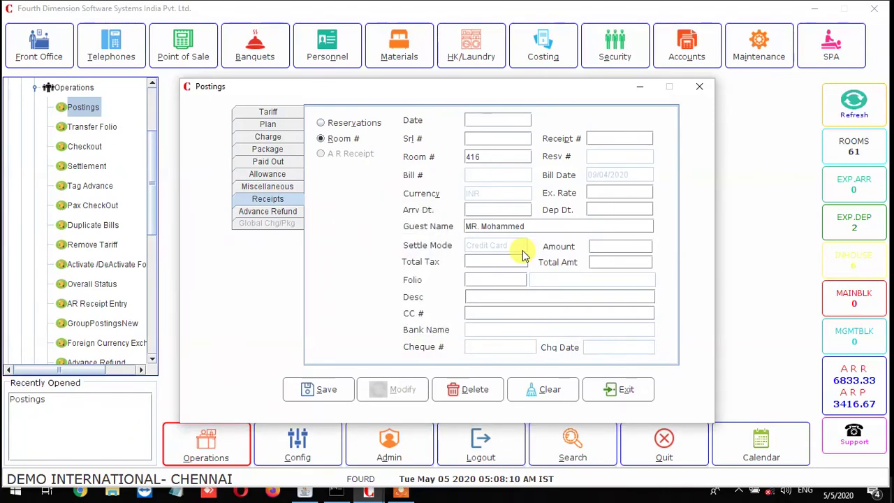
{"action": "type", "text": "2000"}
{"action": "key", "text": "Return"}
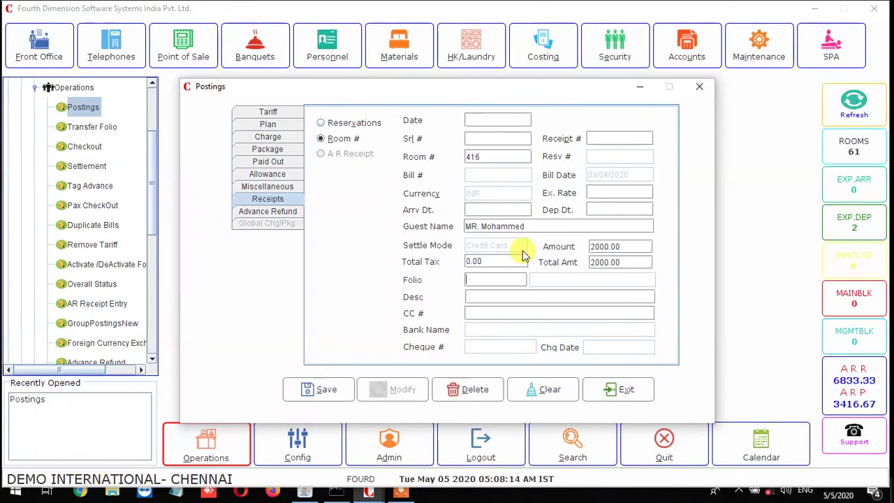
Complete the room receipt with folio SBI, description "Advance" and the credit card number, save it and close the print preview
{"action": "key", "text": "Return"}
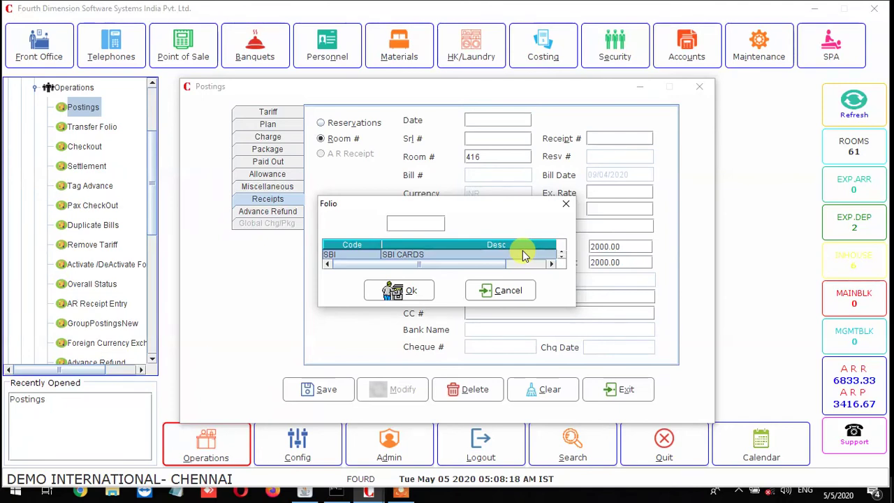
{"action": "double_click", "coordinate": [524, 254]}
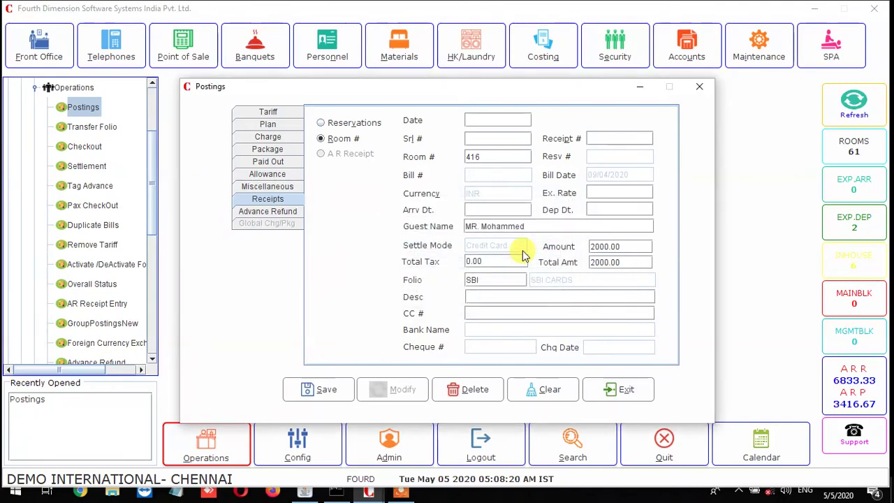
{"action": "left_click", "coordinate": [490, 296]}
{"action": "type", "text": "Advance"}
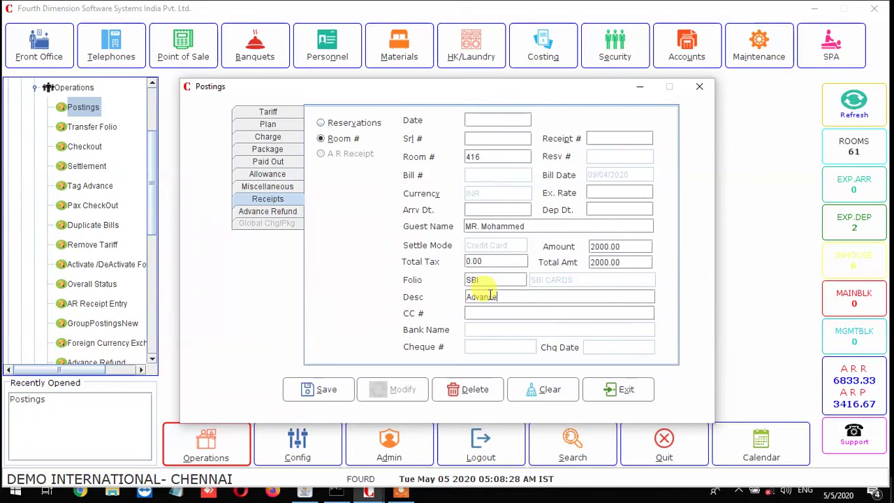
{"action": "left_click", "coordinate": [485, 315]}
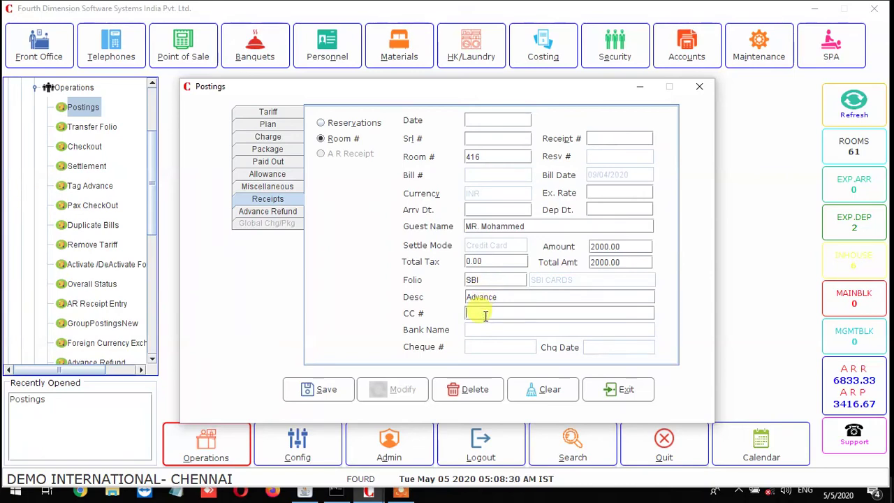
{"action": "type", "text": "0918"}
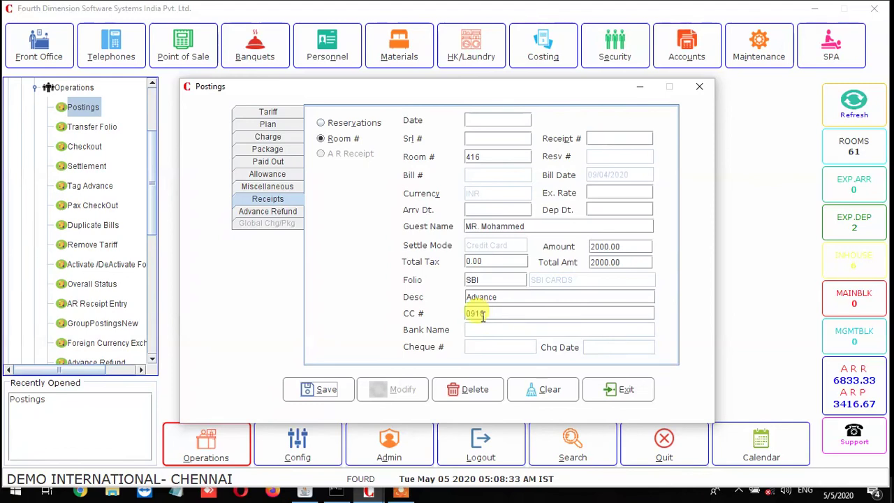
{"action": "left_click", "coordinate": [329, 388]}
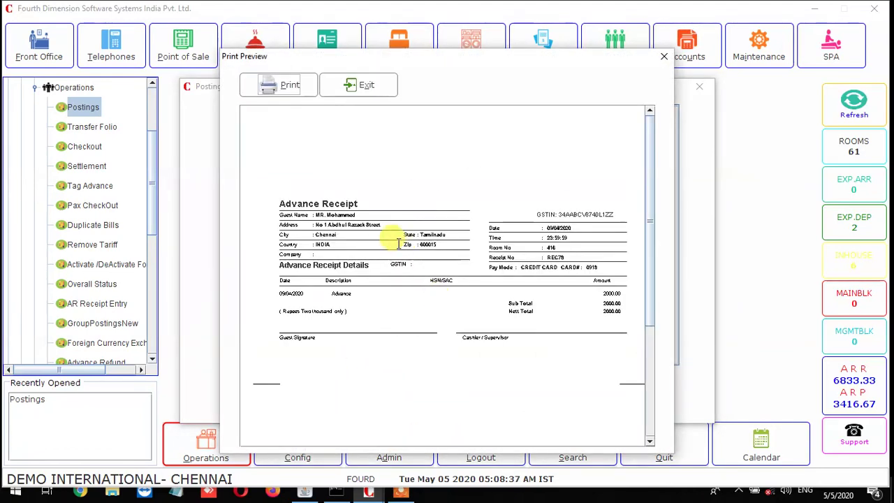
{"action": "left_click", "coordinate": [342, 92]}
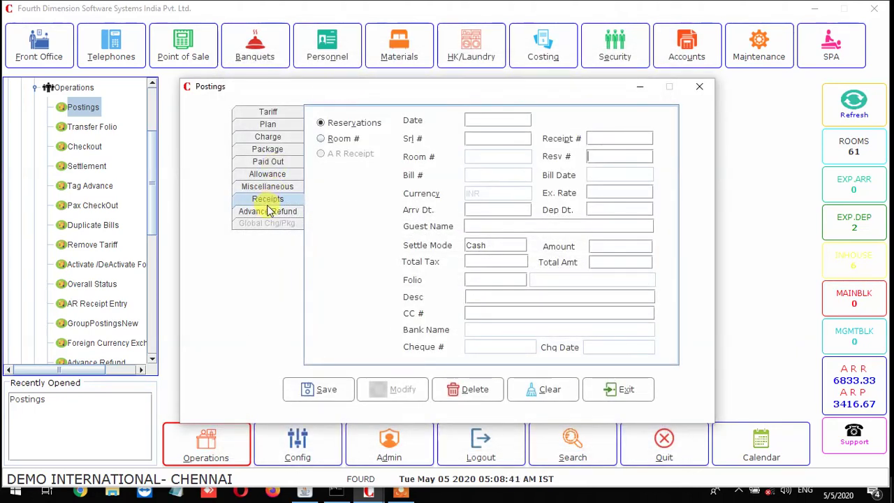
Try to save an advance refund of 4000 with description "ret" for the first listed reservation
{"action": "left_click", "coordinate": [267, 212]}
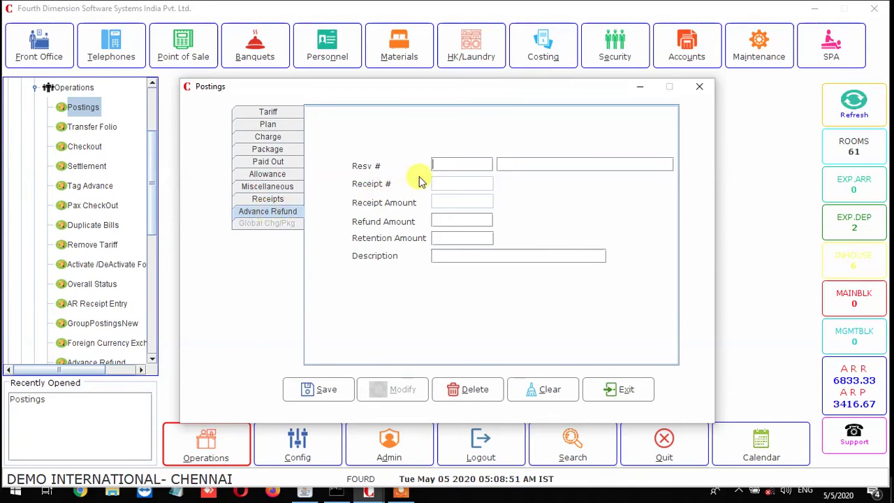
{"action": "double_click", "coordinate": [438, 165]}
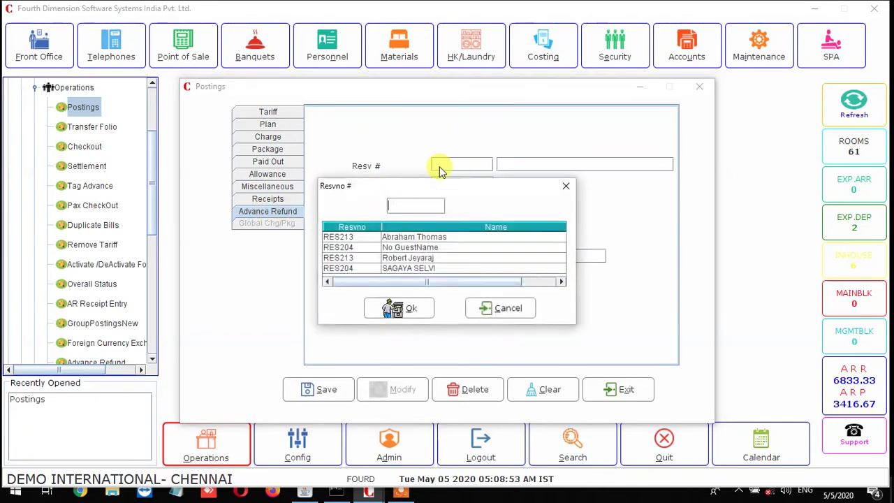
{"action": "double_click", "coordinate": [380, 237]}
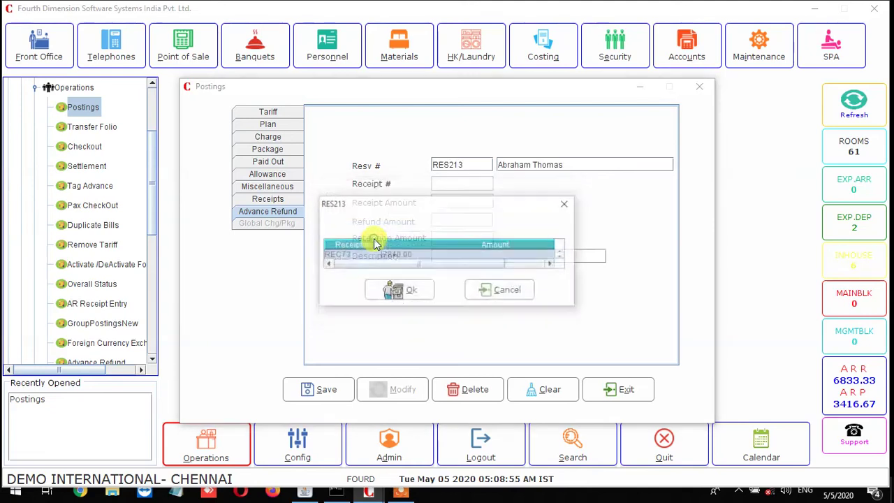
{"action": "left_click", "coordinate": [396, 291]}
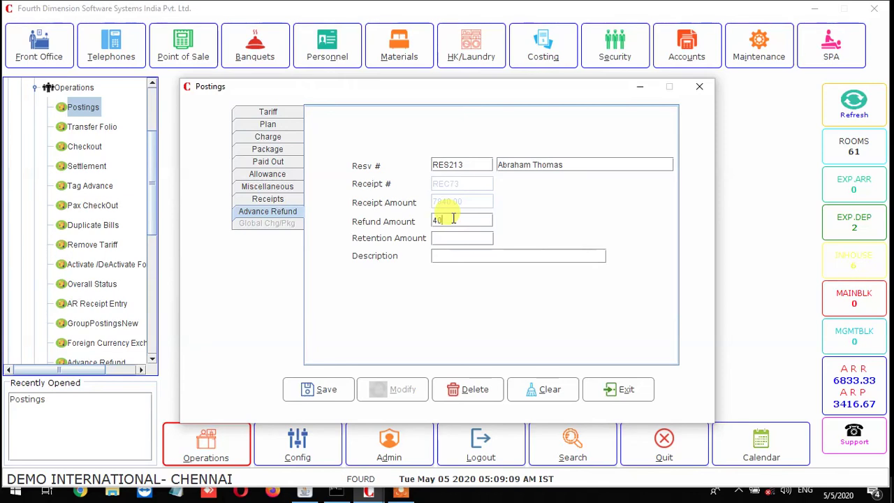
{"action": "key", "text": "Tab"}
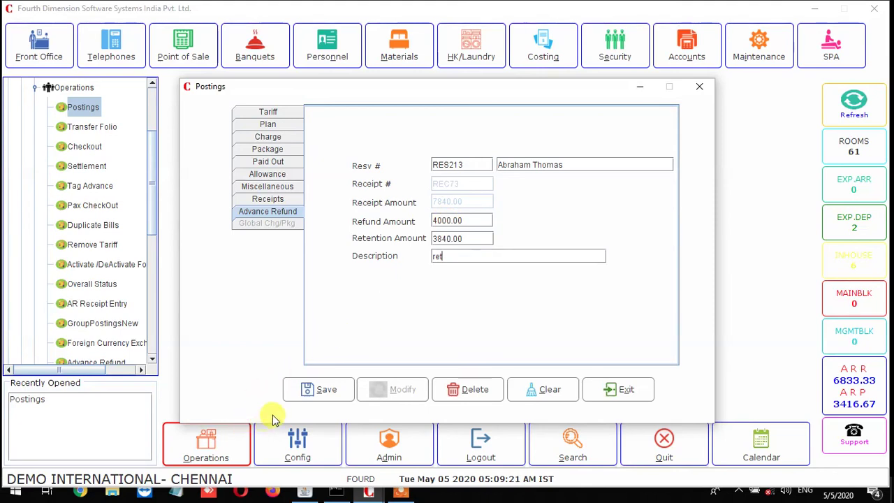
{"action": "left_click", "coordinate": [325, 390]}
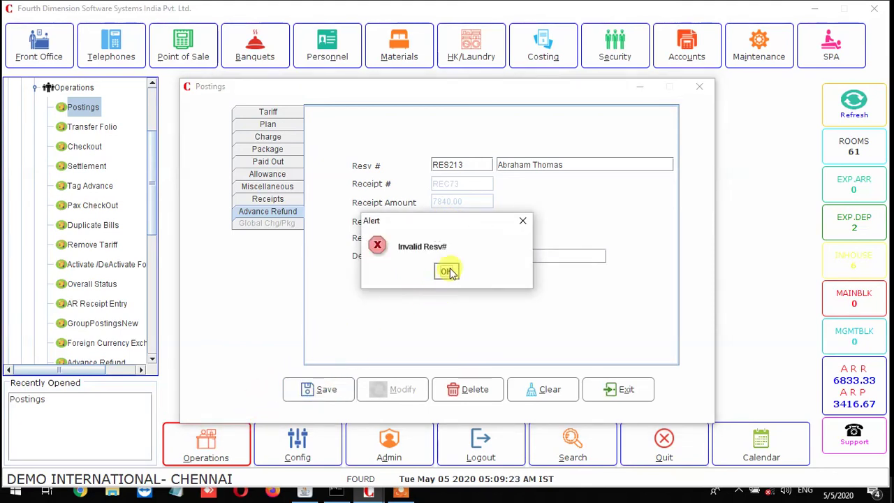
{"action": "left_click", "coordinate": [447, 271]}
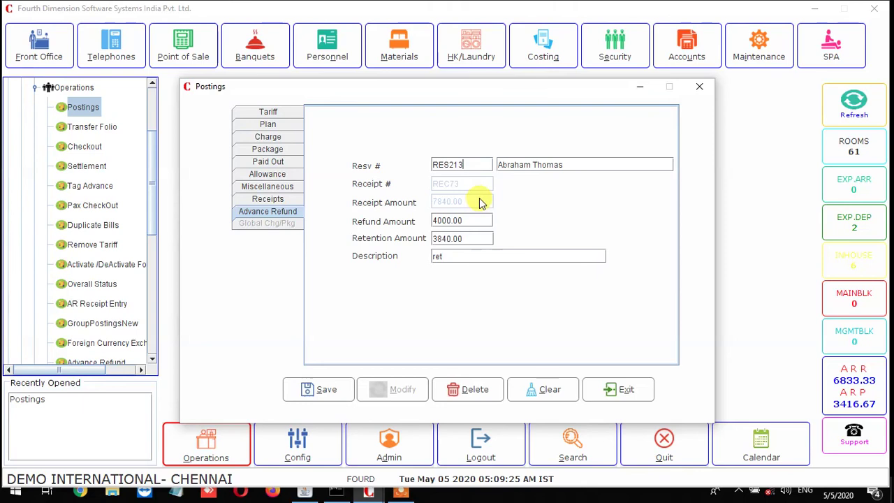
Try an advance refund of 5000 against the No GuestName reservation's 10000 receipt, and clear the form
{"action": "double_click", "coordinate": [466, 165]}
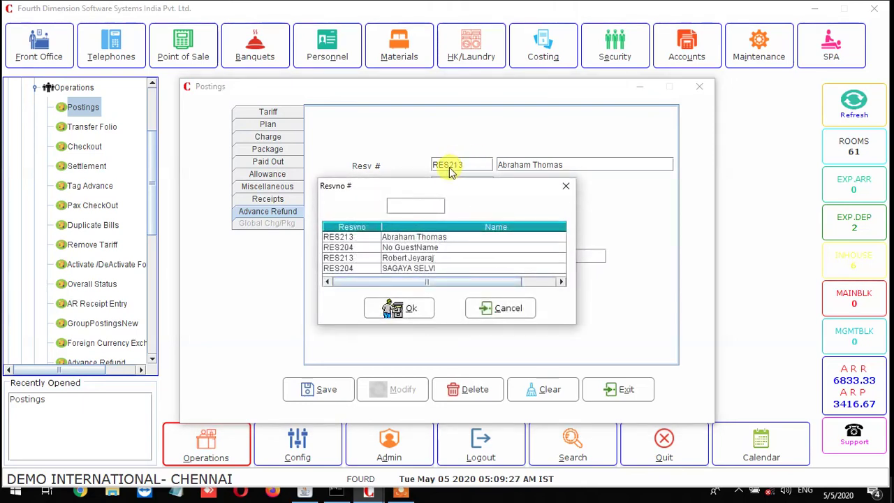
{"action": "double_click", "coordinate": [372, 249]}
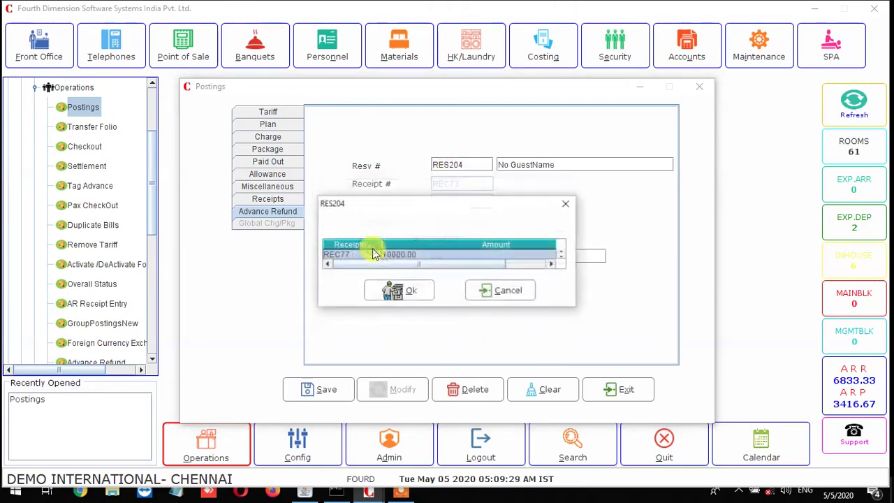
{"action": "double_click", "coordinate": [377, 254]}
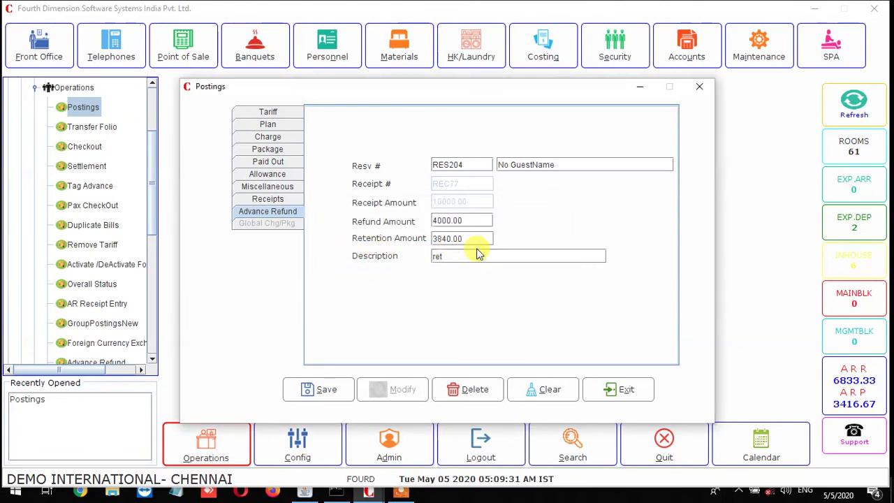
{"action": "key", "text": "BackSpace"}
{"action": "key", "text": "BackSpace"}
{"action": "key", "text": "BackSpace"}
{"action": "key", "text": "BackSpace"}
{"action": "key", "text": "BackSpace"}
{"action": "key", "text": "BackSpace"}
{"action": "left_click", "coordinate": [331, 386]}
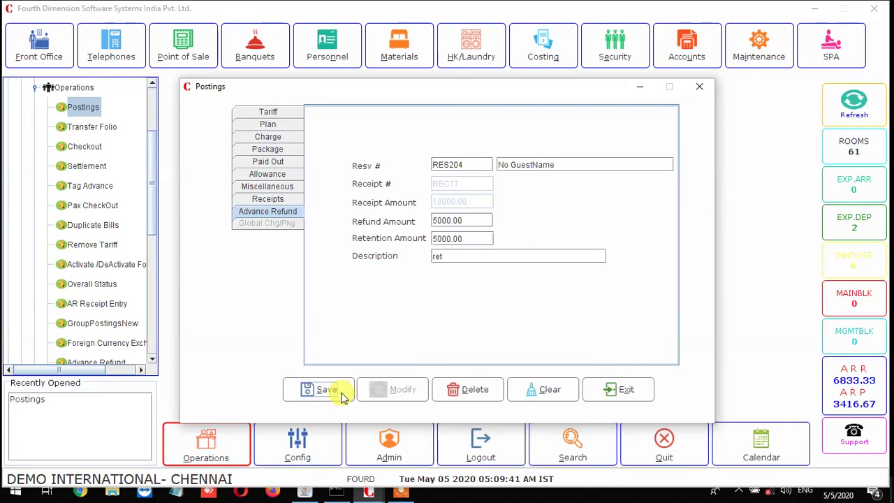
{"action": "left_click", "coordinate": [548, 403]}
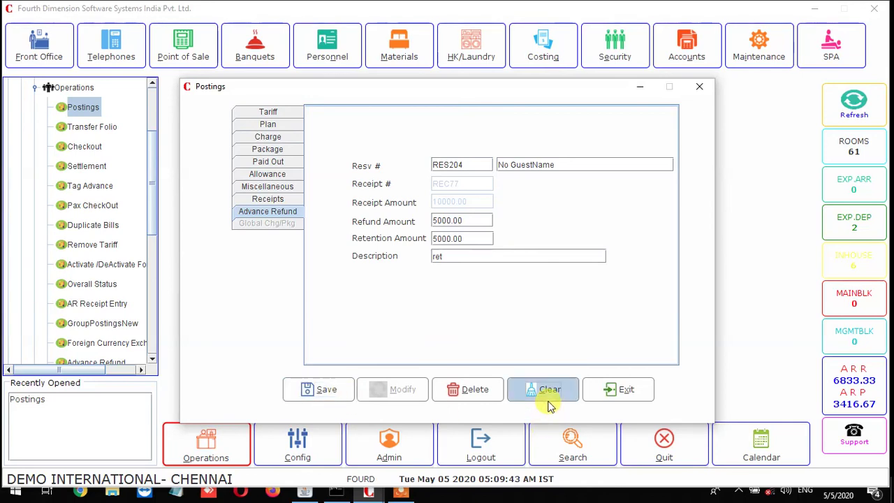
Start an advance refund for the last listed reservation's 10000 receipt, with a refund amount of 5000 and a retention amount of 5000
{"action": "double_click", "coordinate": [450, 168]}
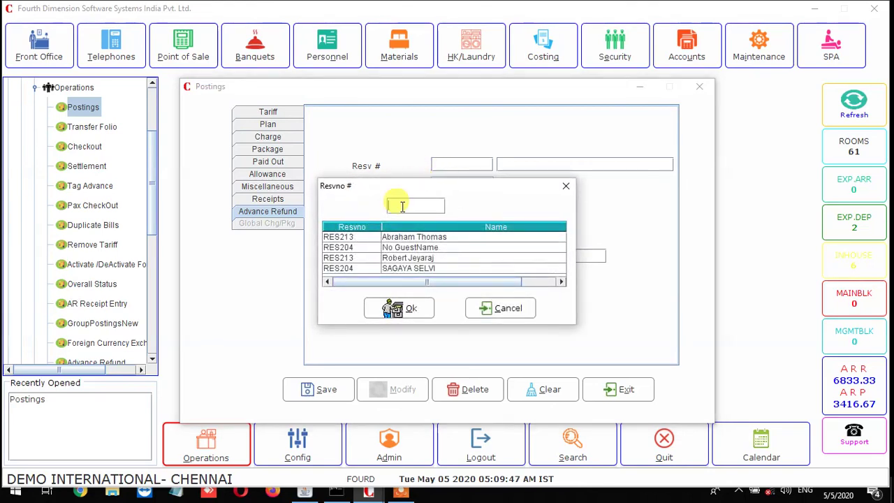
{"action": "left_click", "coordinate": [360, 261]}
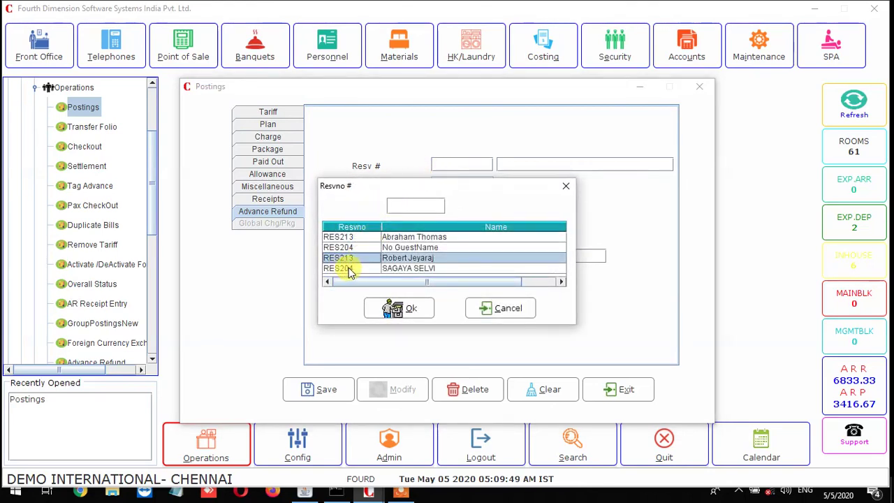
{"action": "double_click", "coordinate": [351, 269]}
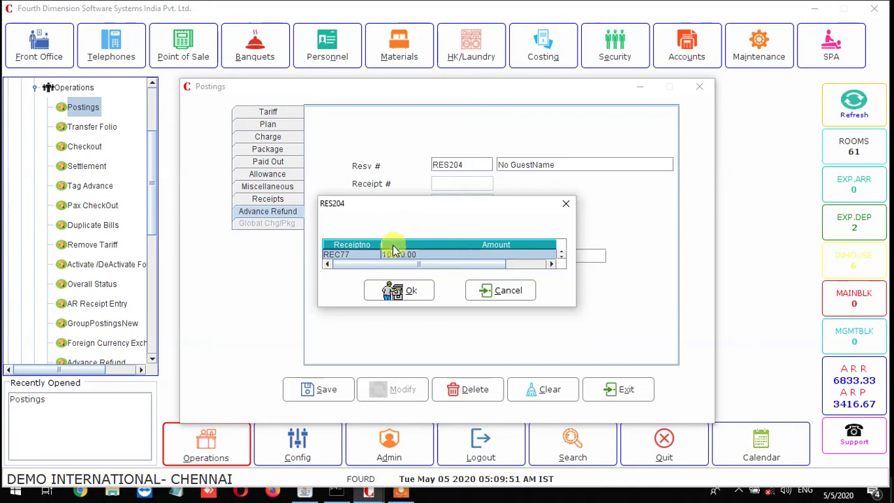
{"action": "double_click", "coordinate": [389, 257]}
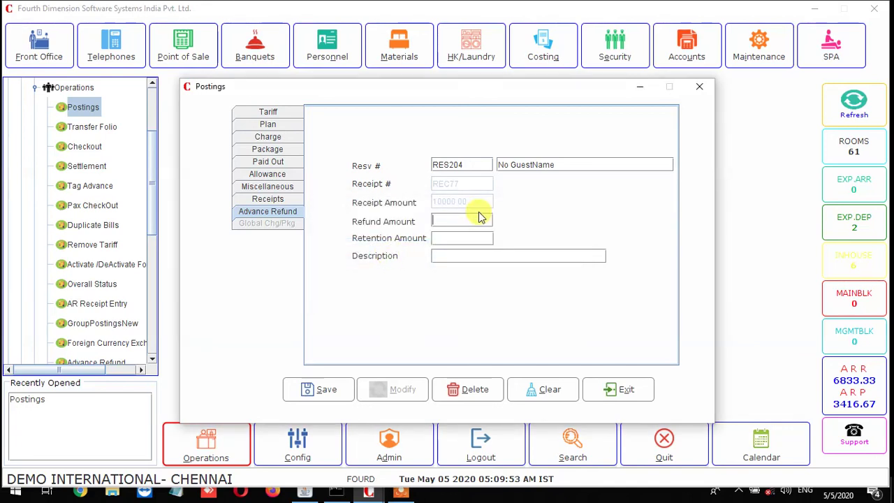
{"action": "key", "text": "Return"}
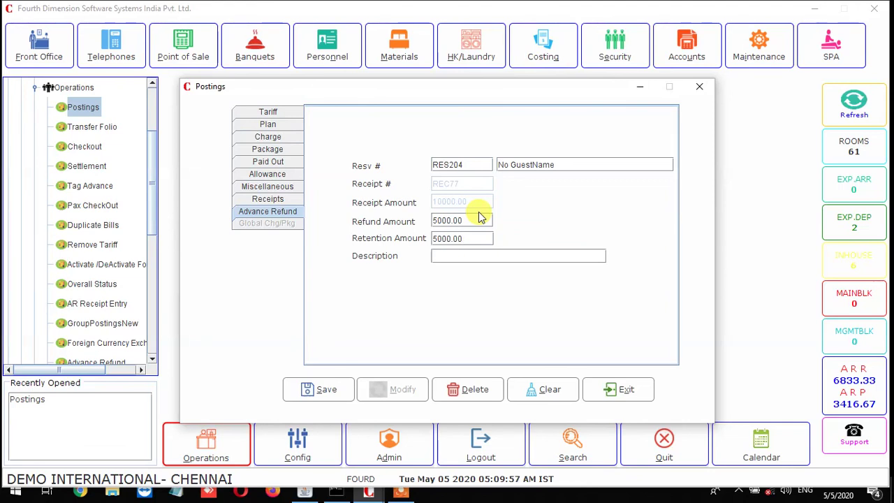
Describe the advance refund as "adv refund", save it, and close the voucher print preview and the Postings form
{"action": "type", "text": "adv"}
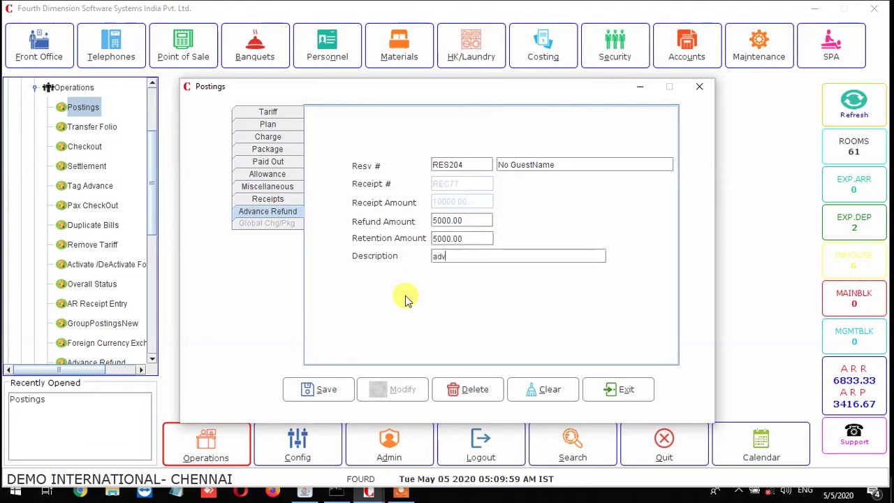
{"action": "type", "text": " re"}
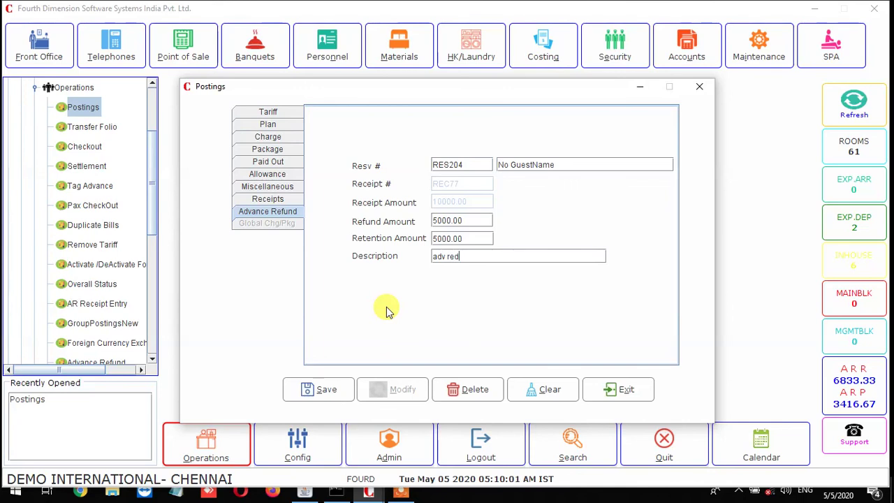
{"action": "type", "text": "fund"}
{"action": "left_click", "coordinate": [340, 388]}
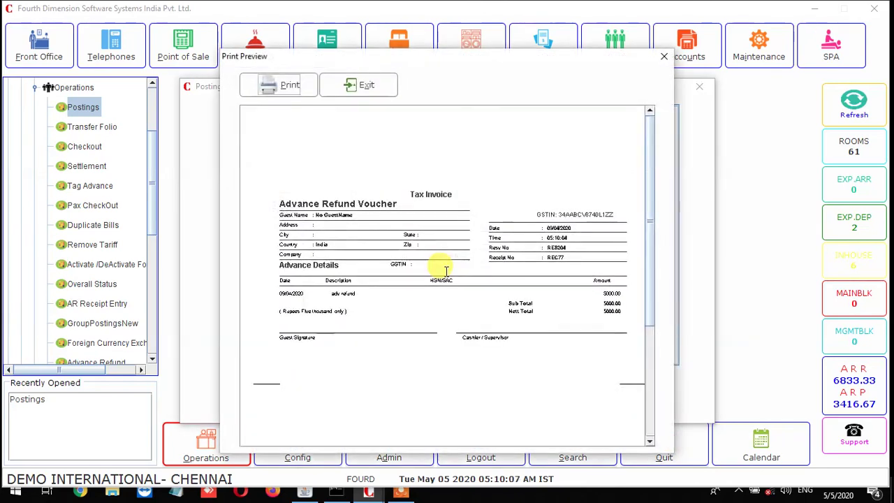
{"action": "left_click", "coordinate": [347, 83]}
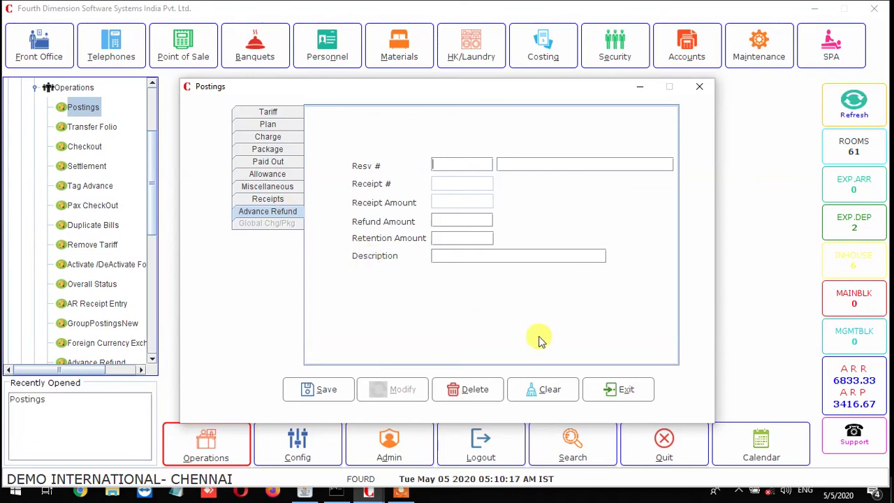
{"action": "left_click", "coordinate": [604, 389]}
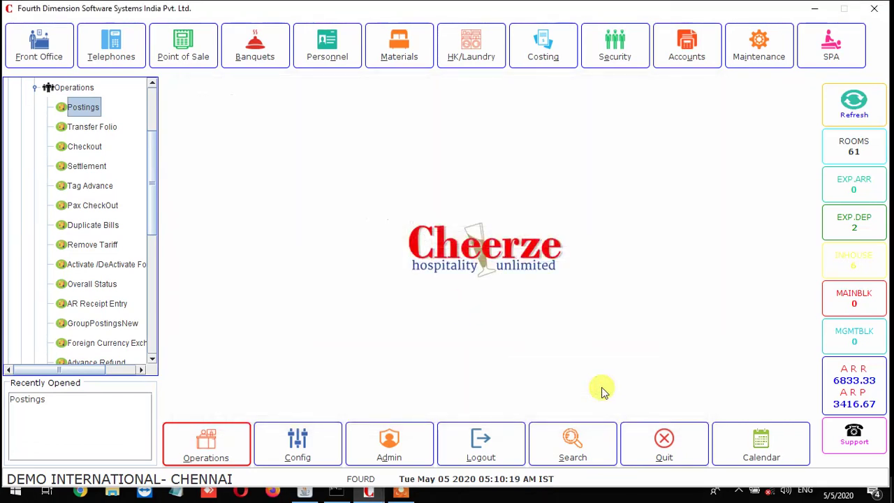
{"action": "left_click", "coordinate": [400, 493]}
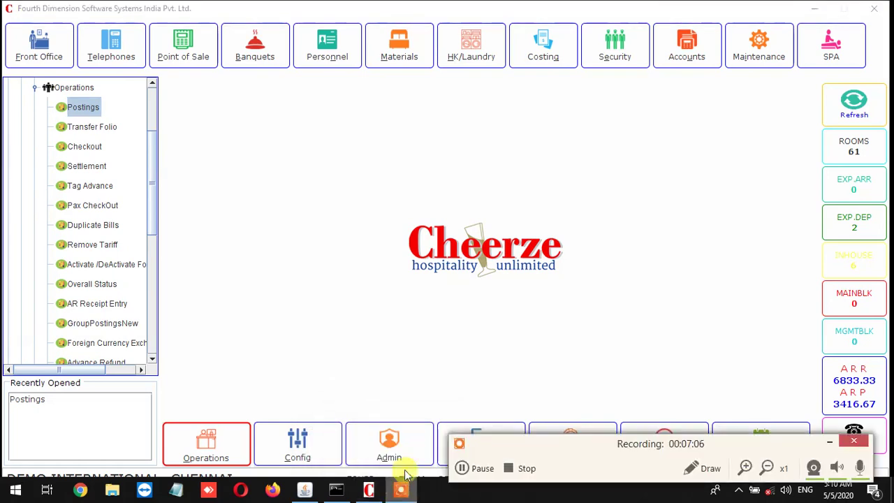